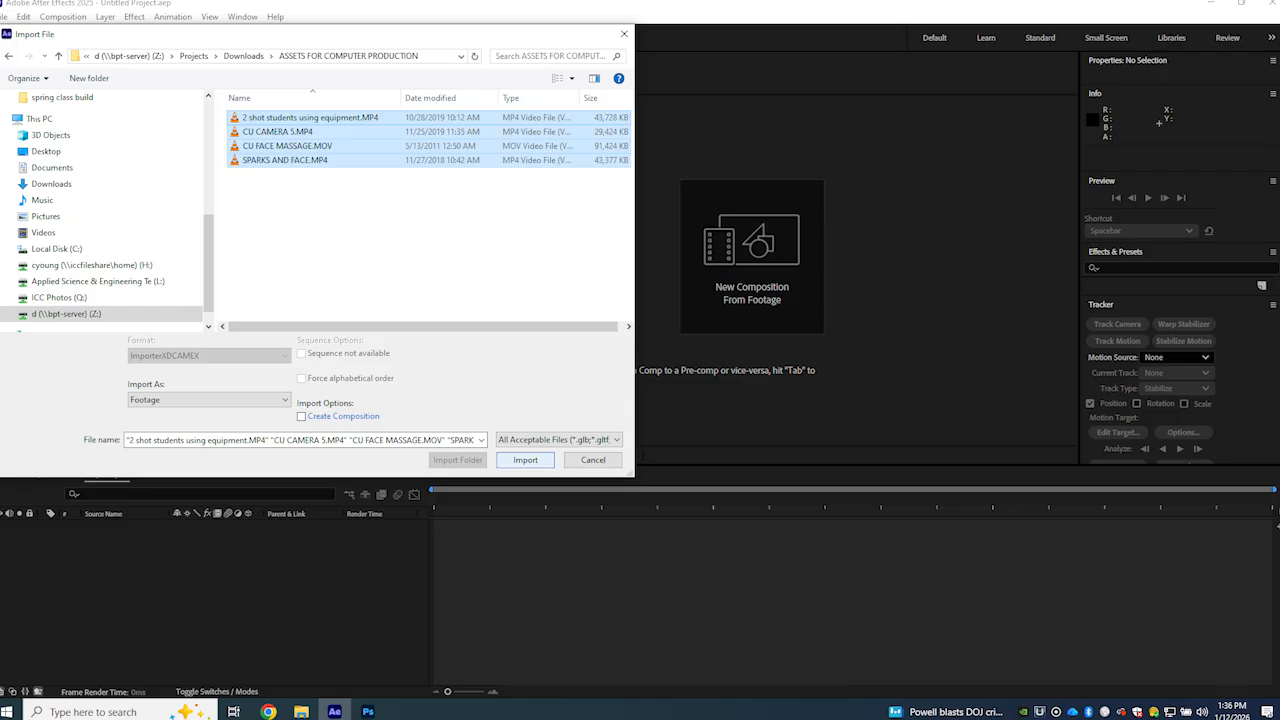
Import the four selected video clips and create a composition with the HD 1920x1080, 29.97 fps preset at full resolution
left_click(525, 460)
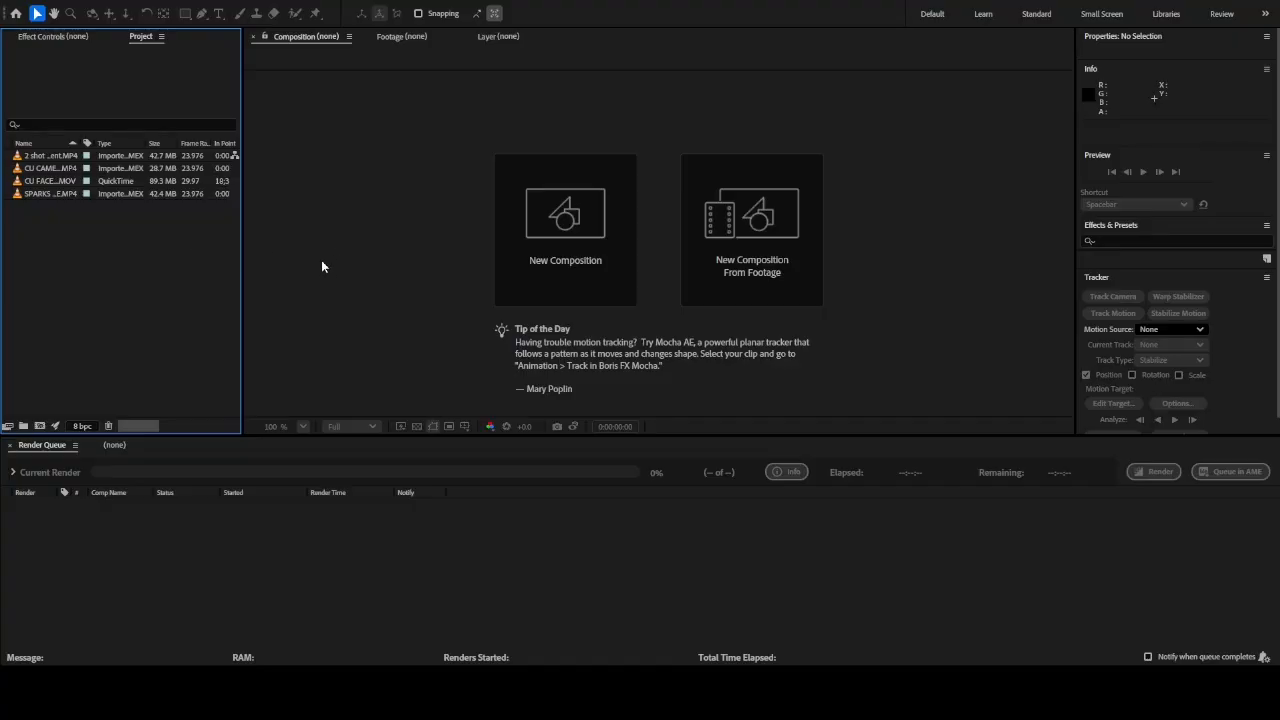
left_click(555, 232)
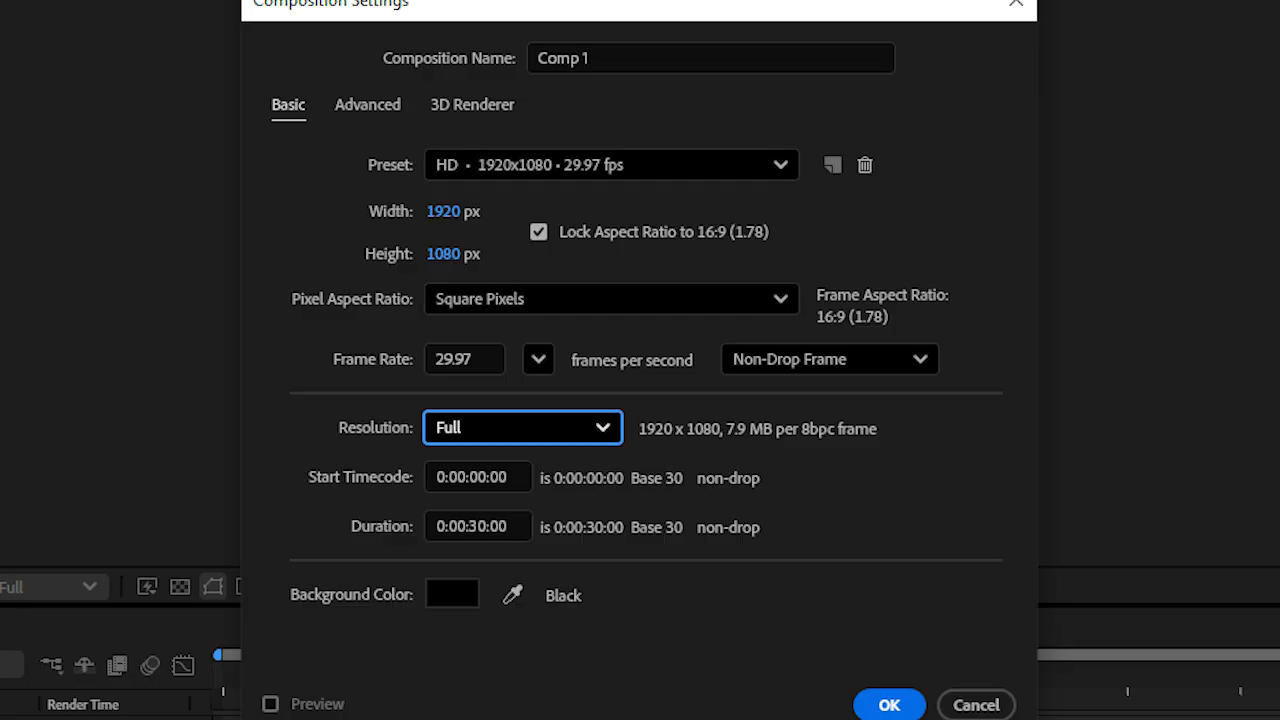
left_click(905, 699)
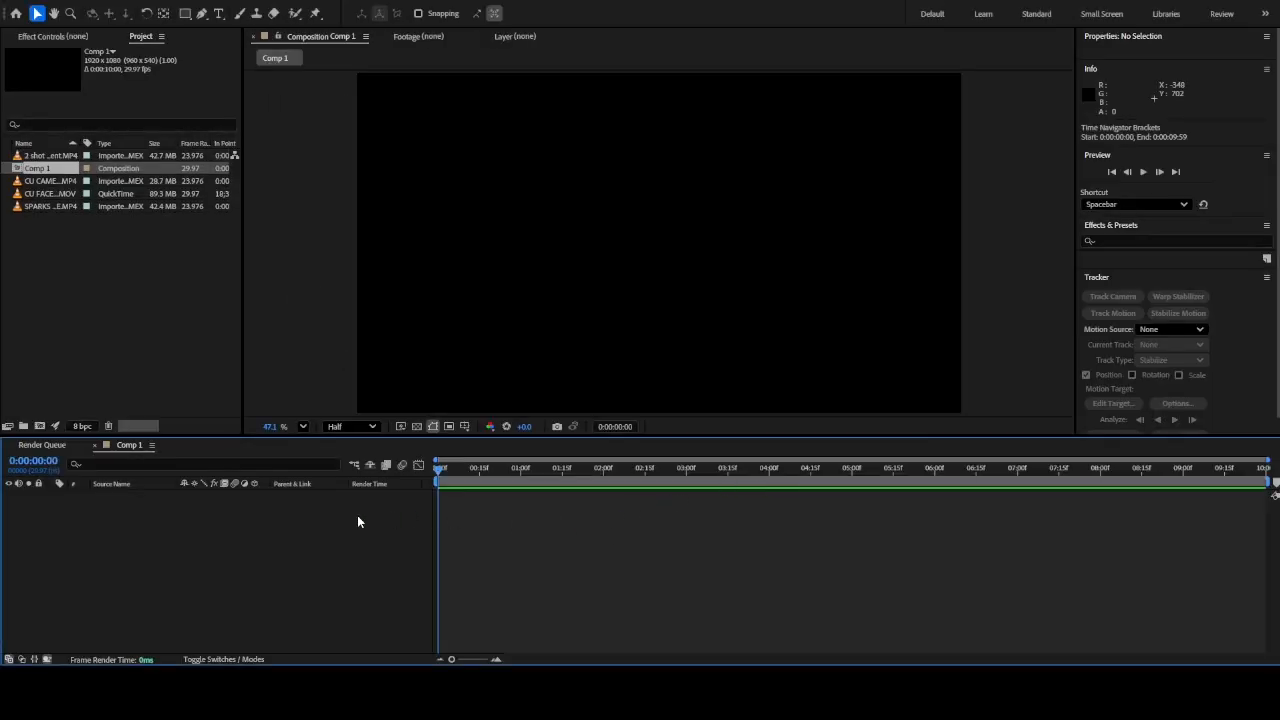
Add the 2 shot students, CU CAMERA 5, CU FACE MASSAGE and SPARKS AND FACE clips to the composition, stacked in that order from the bottom
left_click(117, 292)
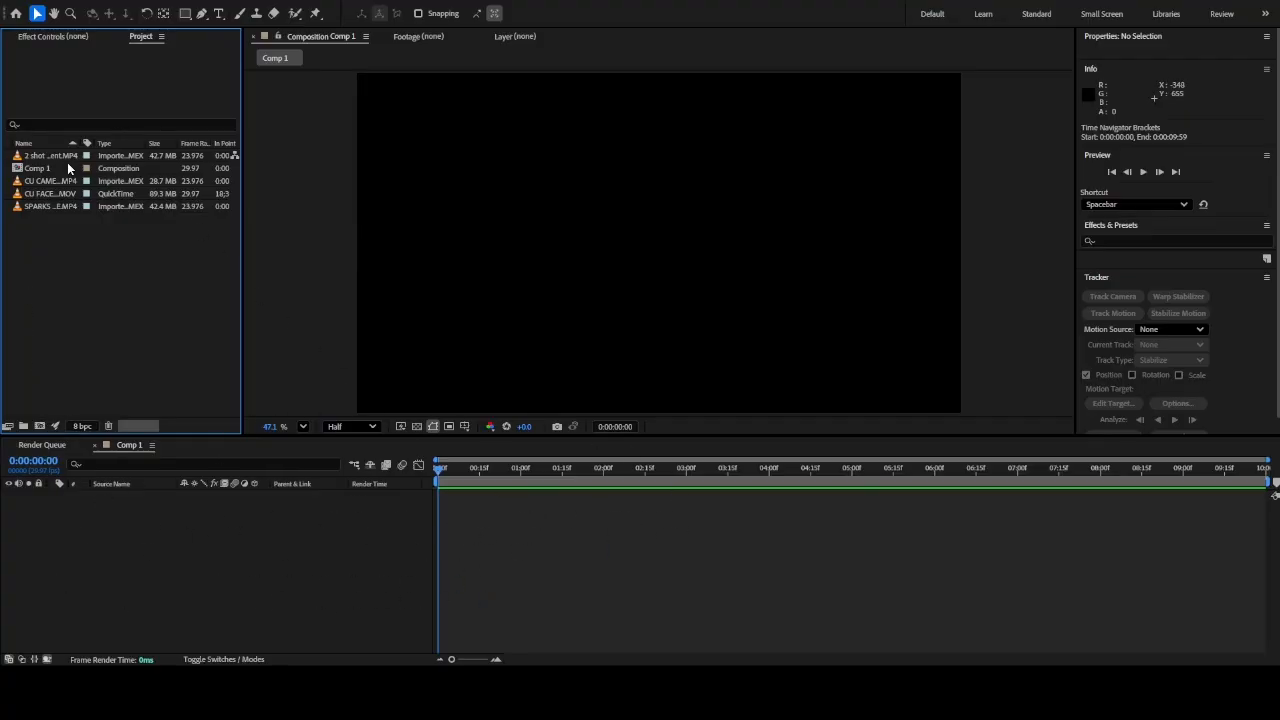
left_click_drag(20, 156, 659, 241)
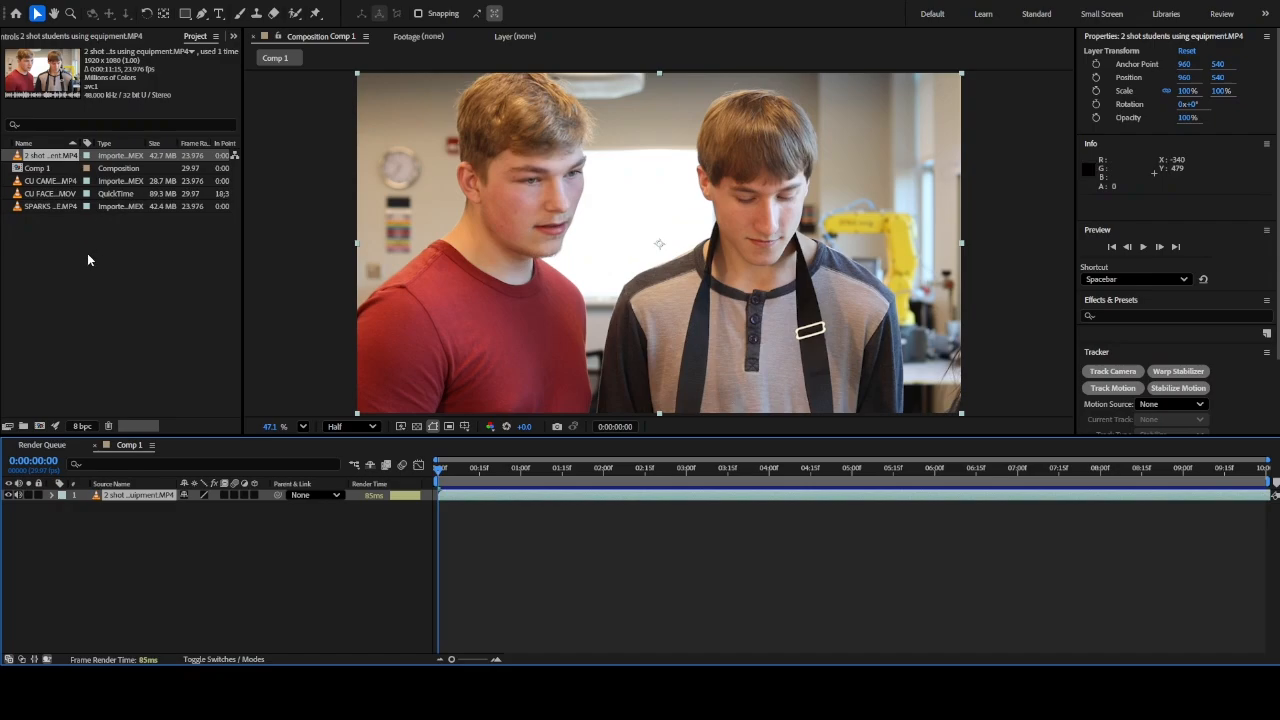
left_click_drag(18, 181, 660, 243)
left_click_drag(18, 194, 660, 257)
left_click_drag(40, 206, 657, 243)
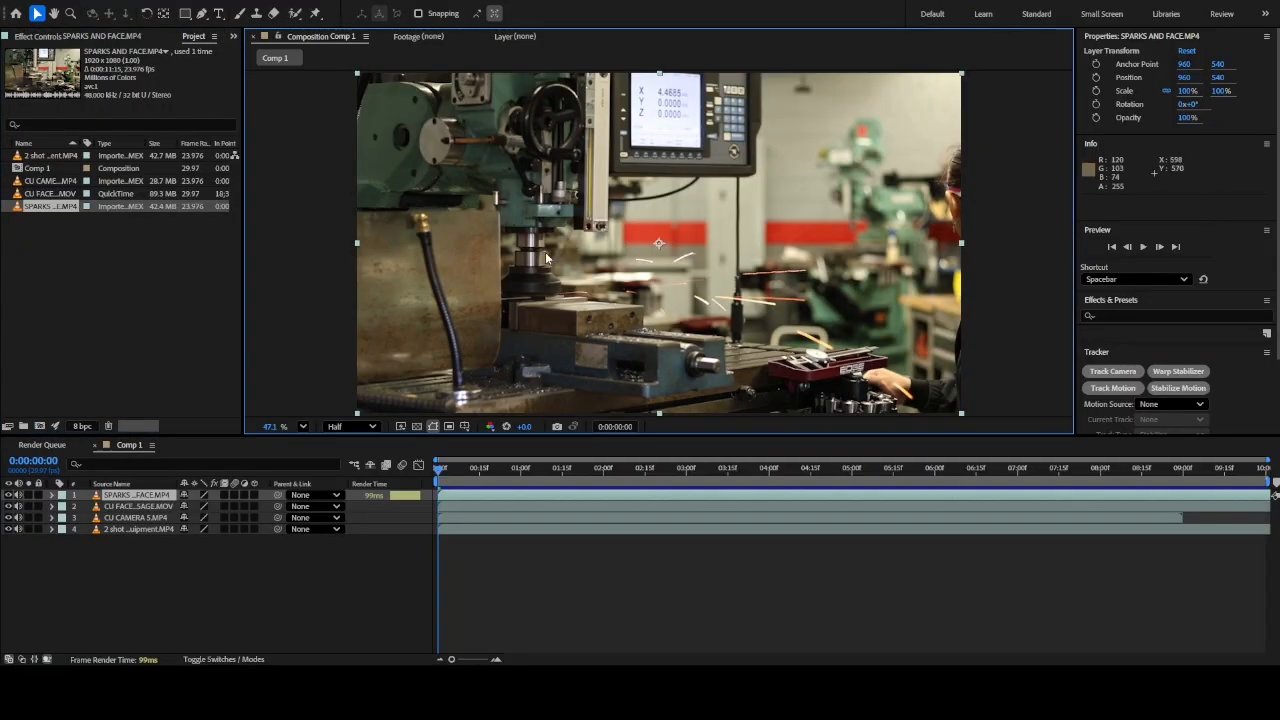
Create a deep blue solid layer and place it beneath all the video layers as the background
left_click(116, 577)
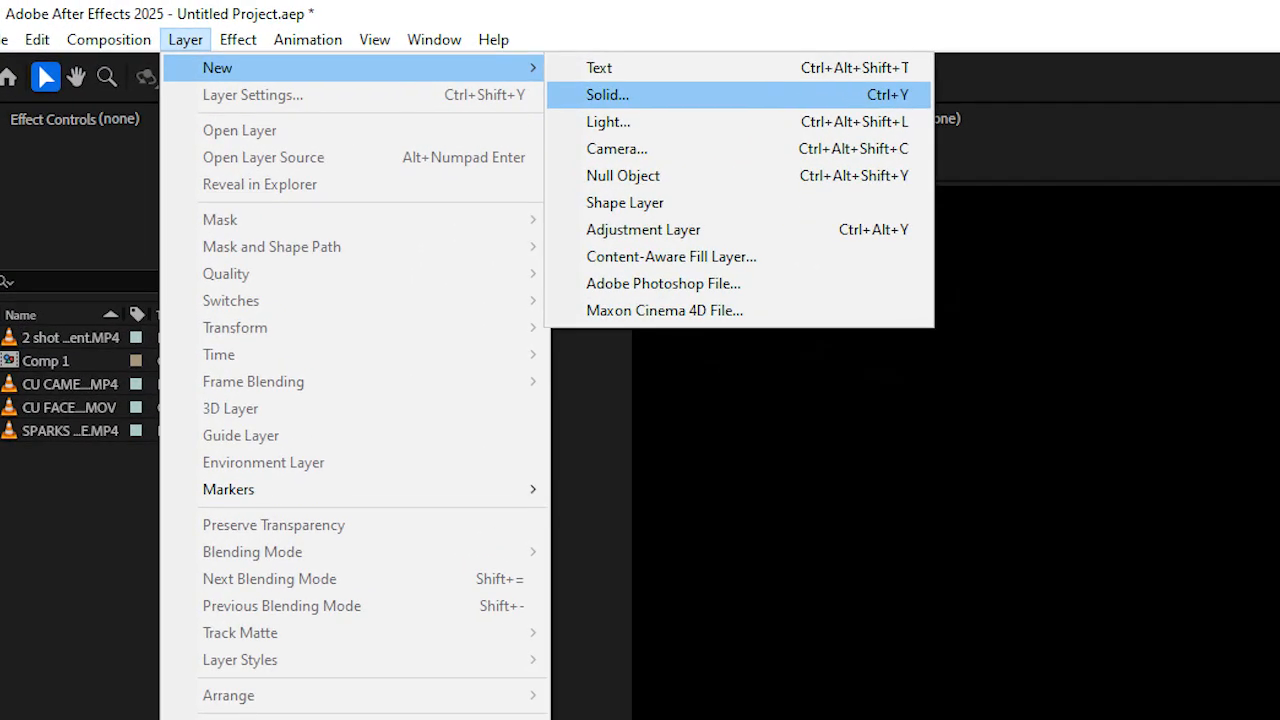
left_click(608, 95)
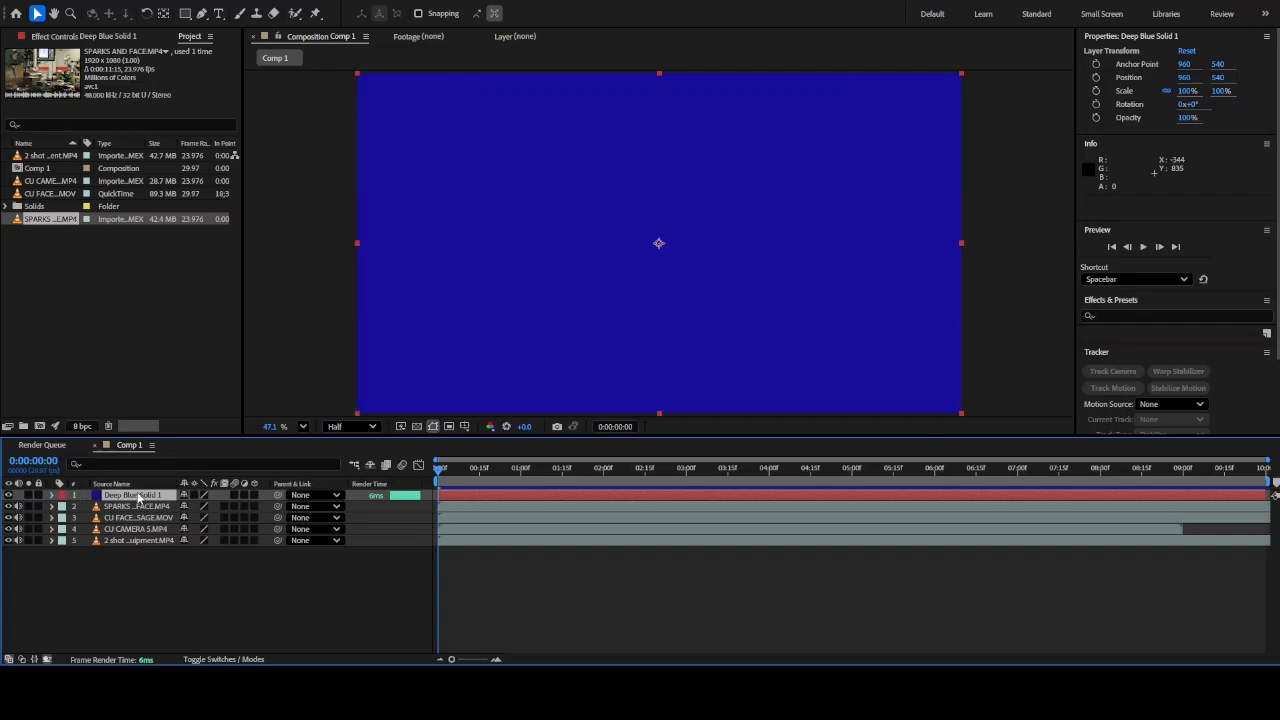
left_click_drag(139, 495, 137, 553)
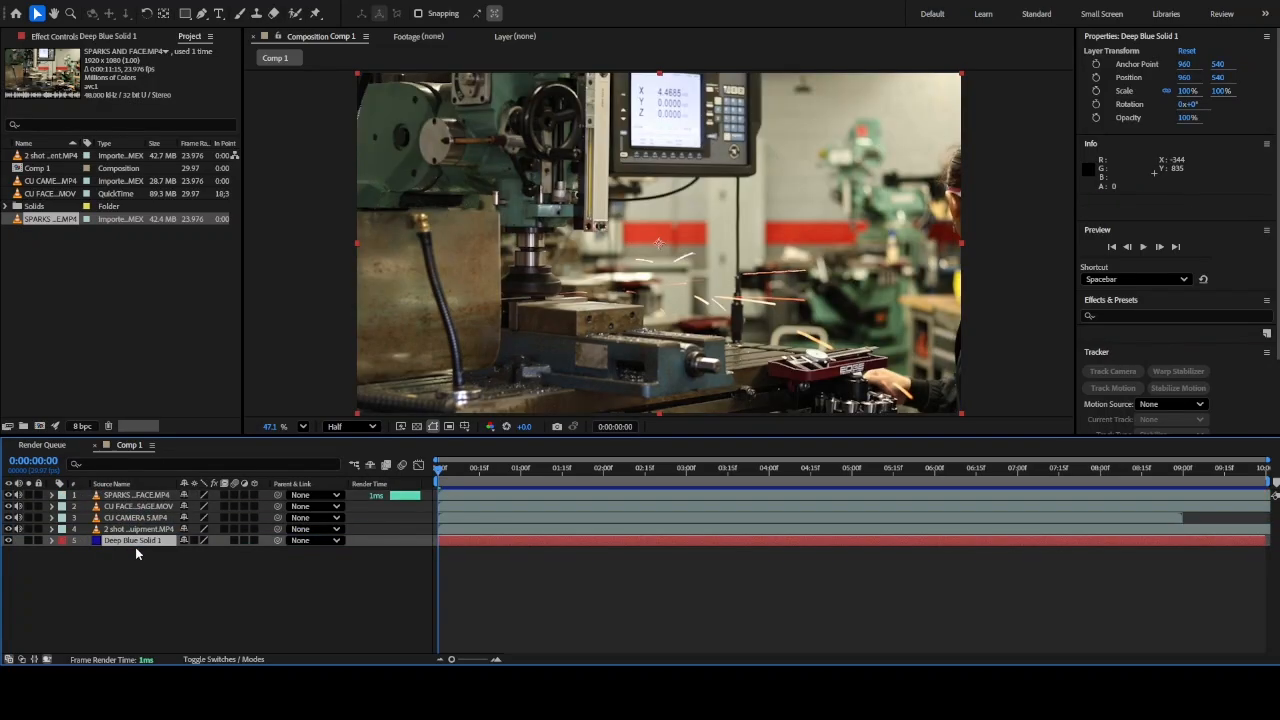
Scale the SPARKS AND FACE.MP4 layer to 45%
left_click(127, 497)
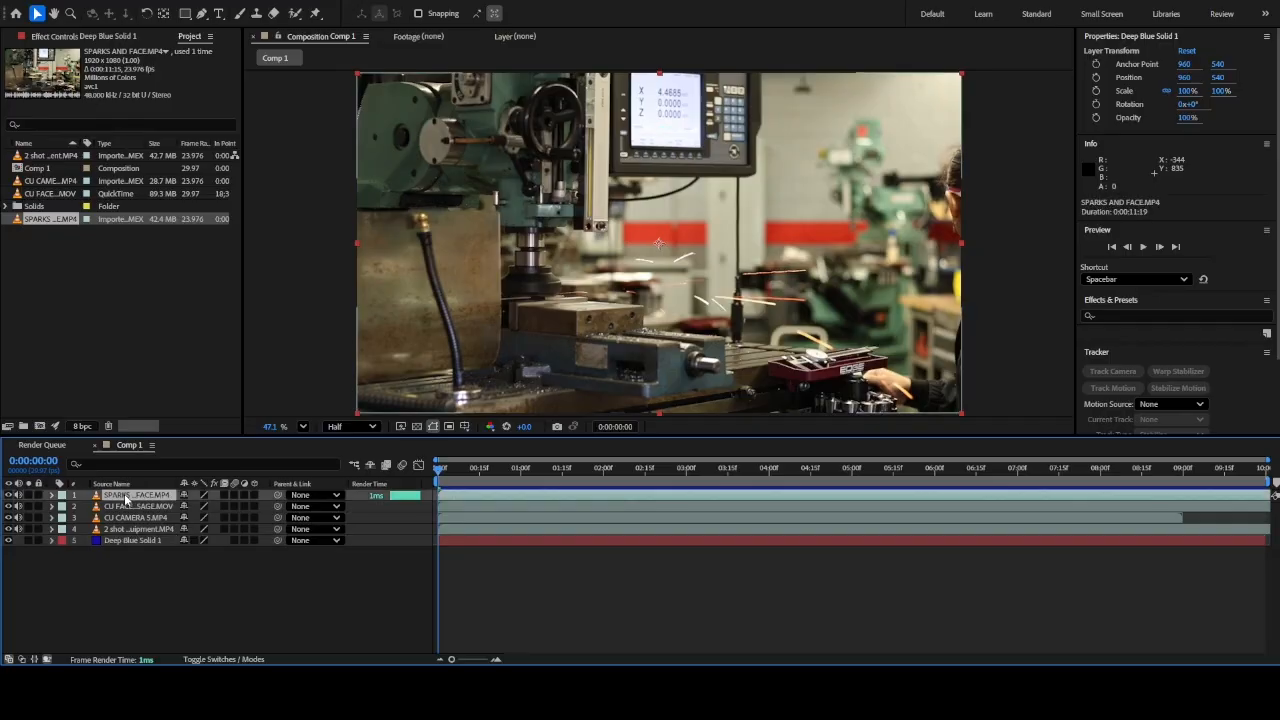
left_click(51, 496)
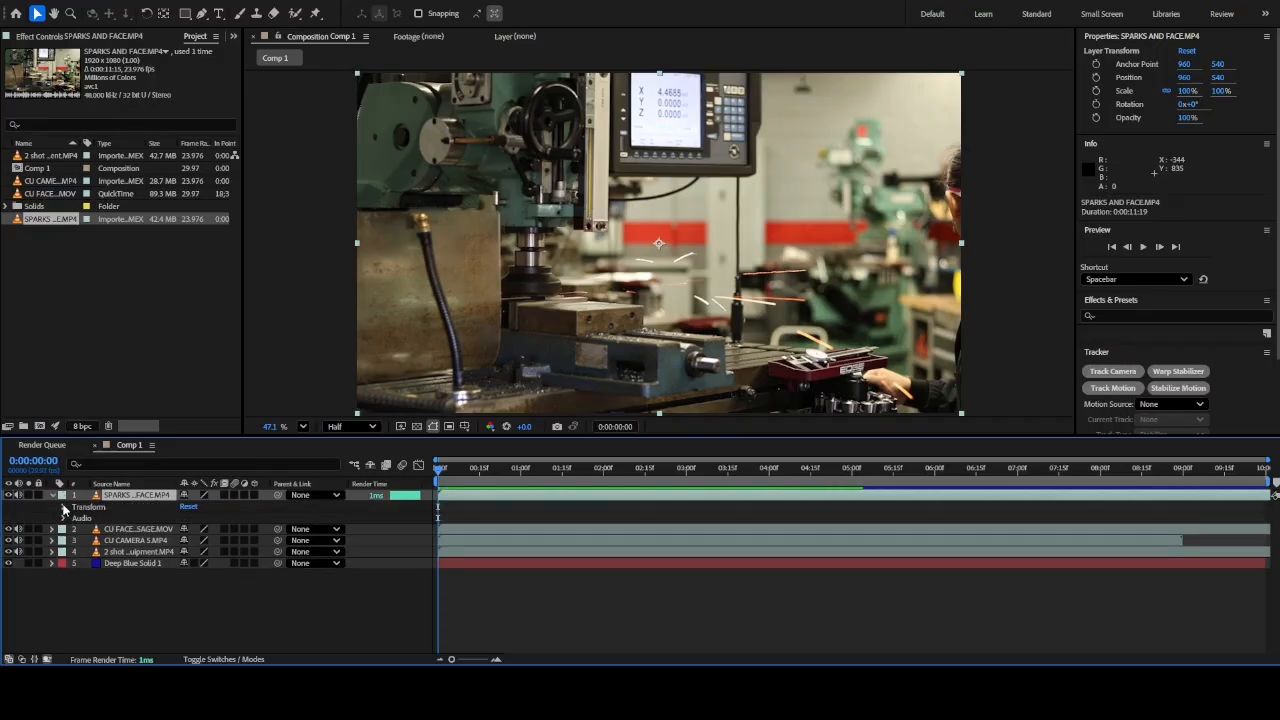
left_click(64, 508)
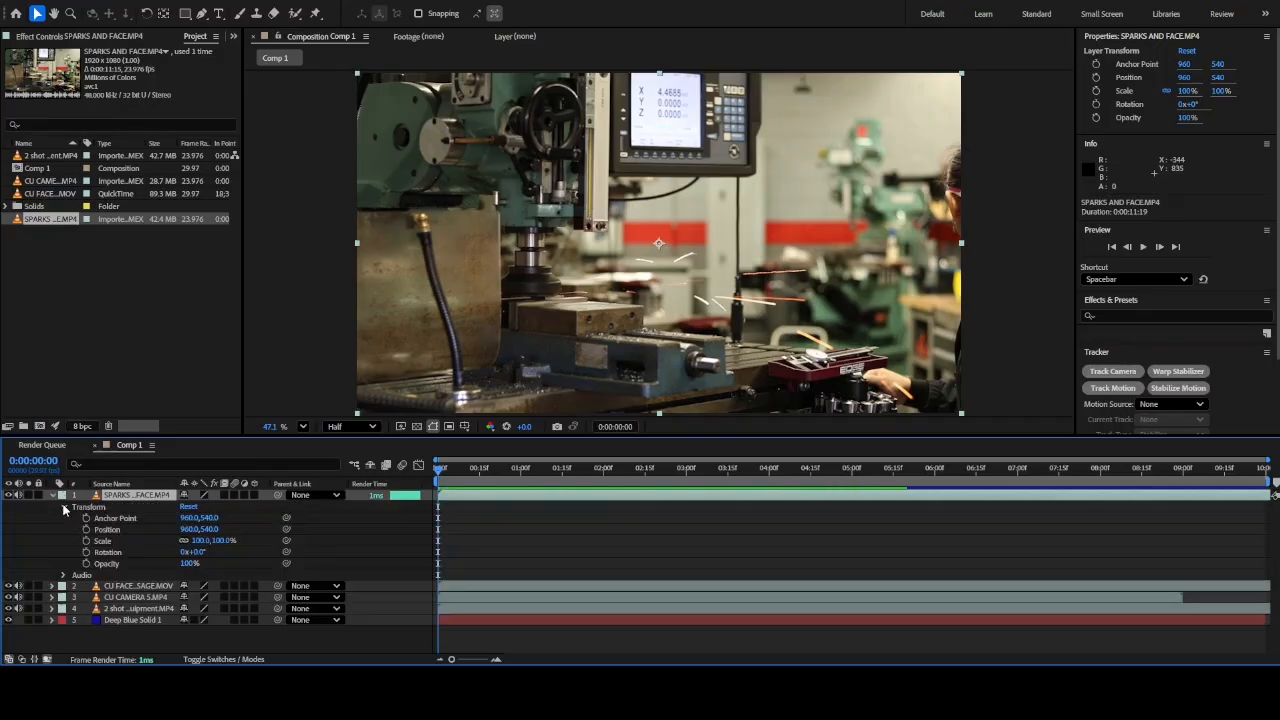
left_click(200, 540)
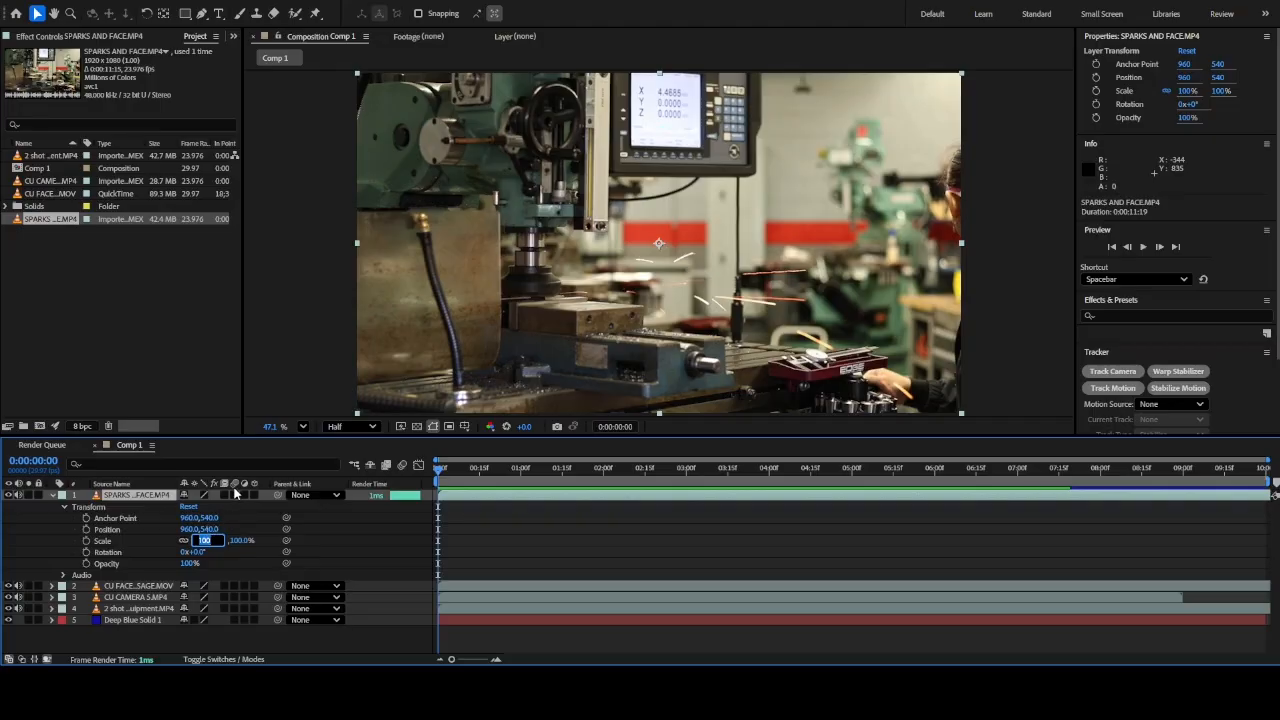
type("45")
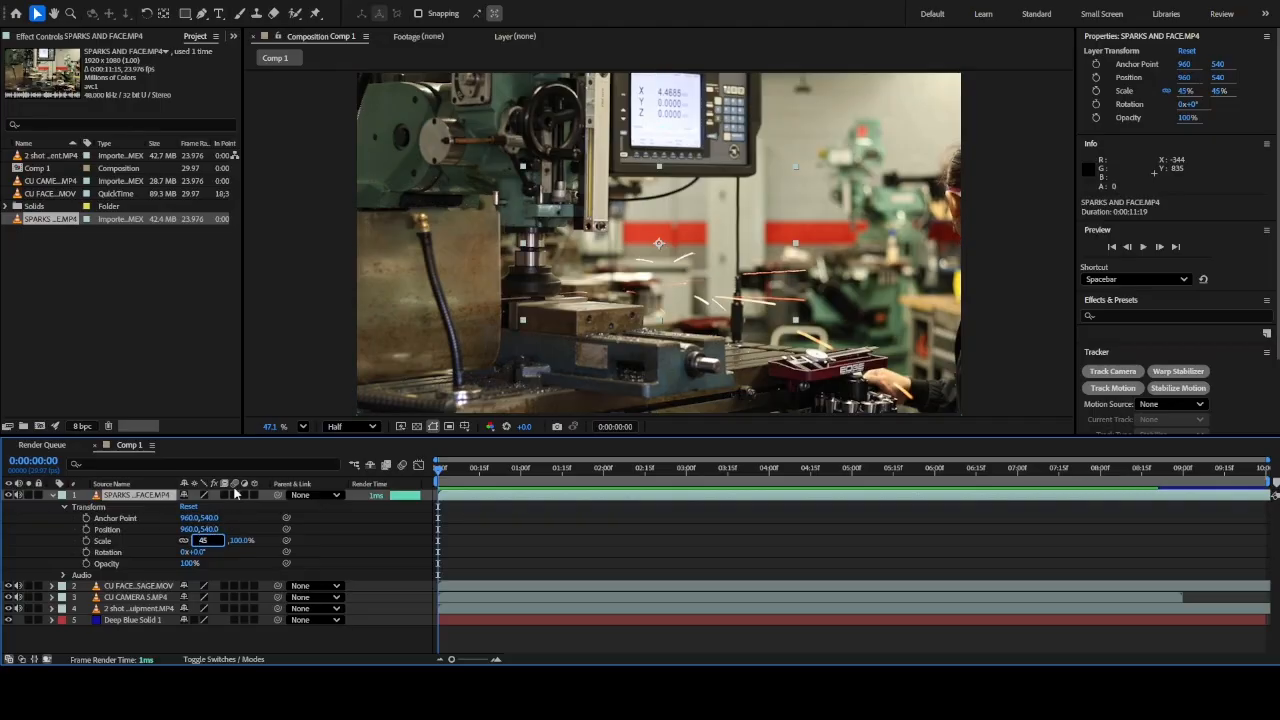
key("Return")
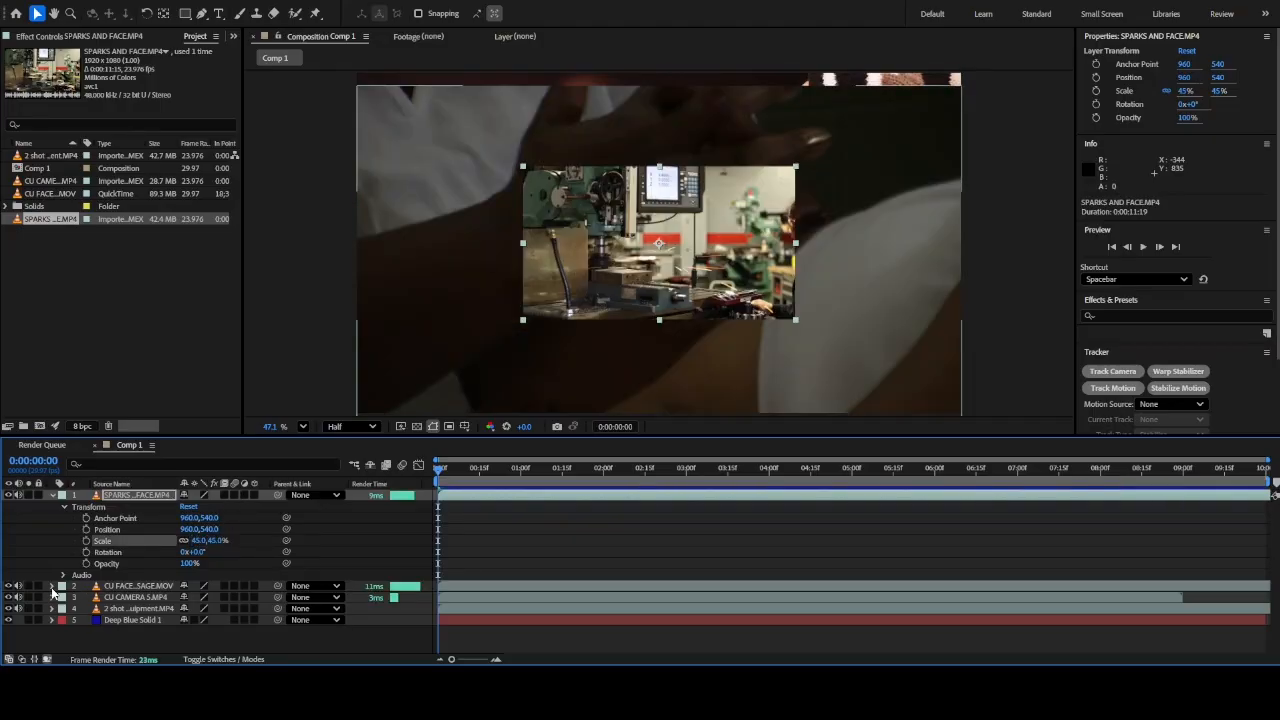
Move the SPARKS AND FACE clip into the upper-left quarter of the frame, at a position of about 500, 332
left_click(51, 587)
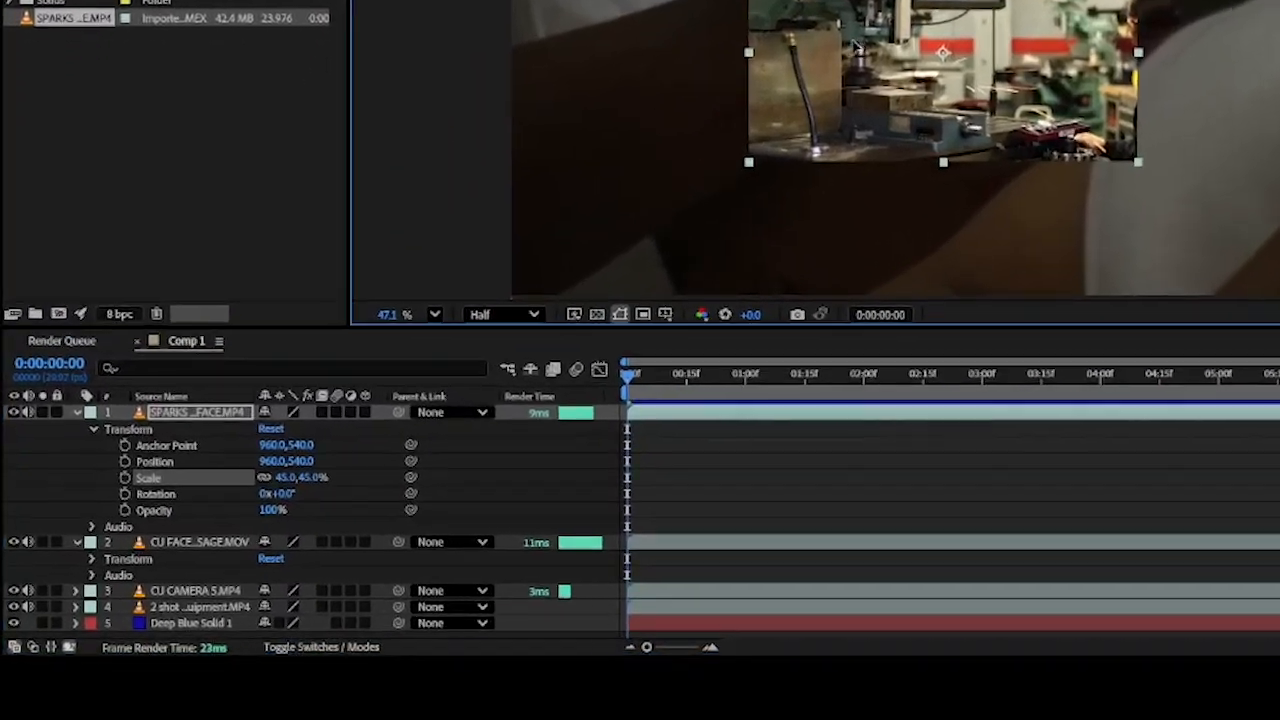
left_click_drag(615, 230, 571, 207)
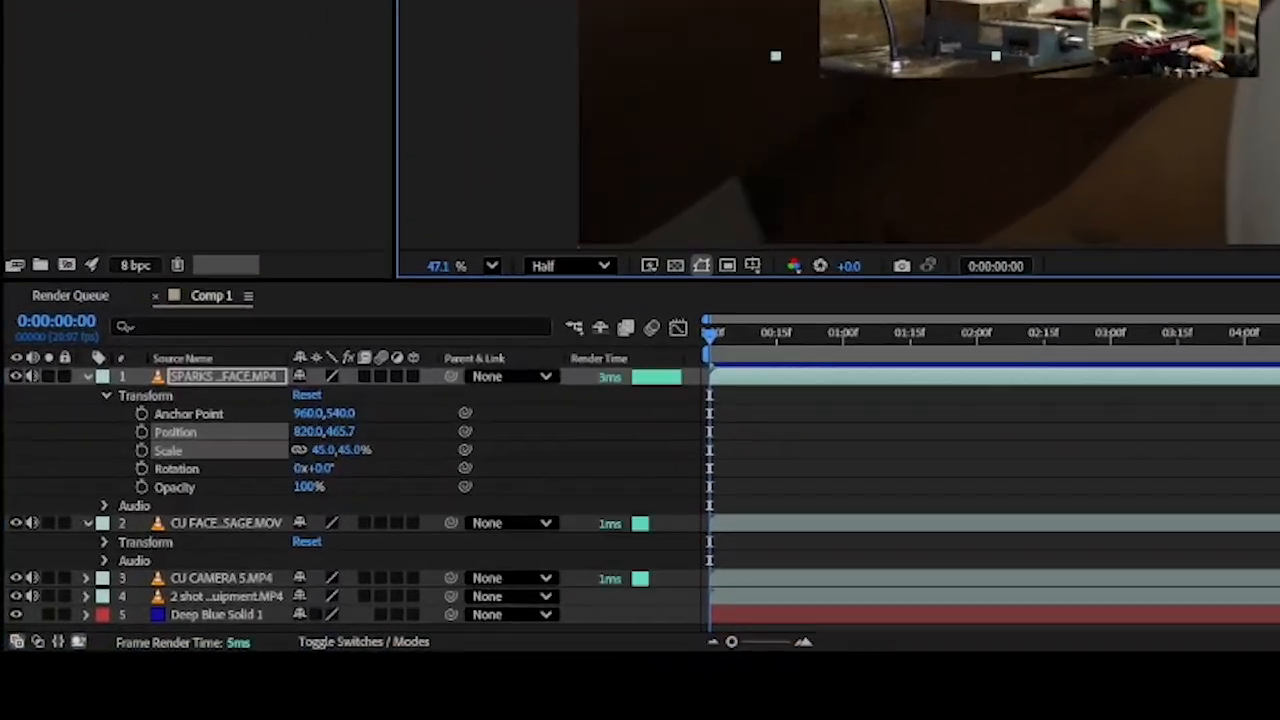
left_click_drag(995, 0, 832, 0)
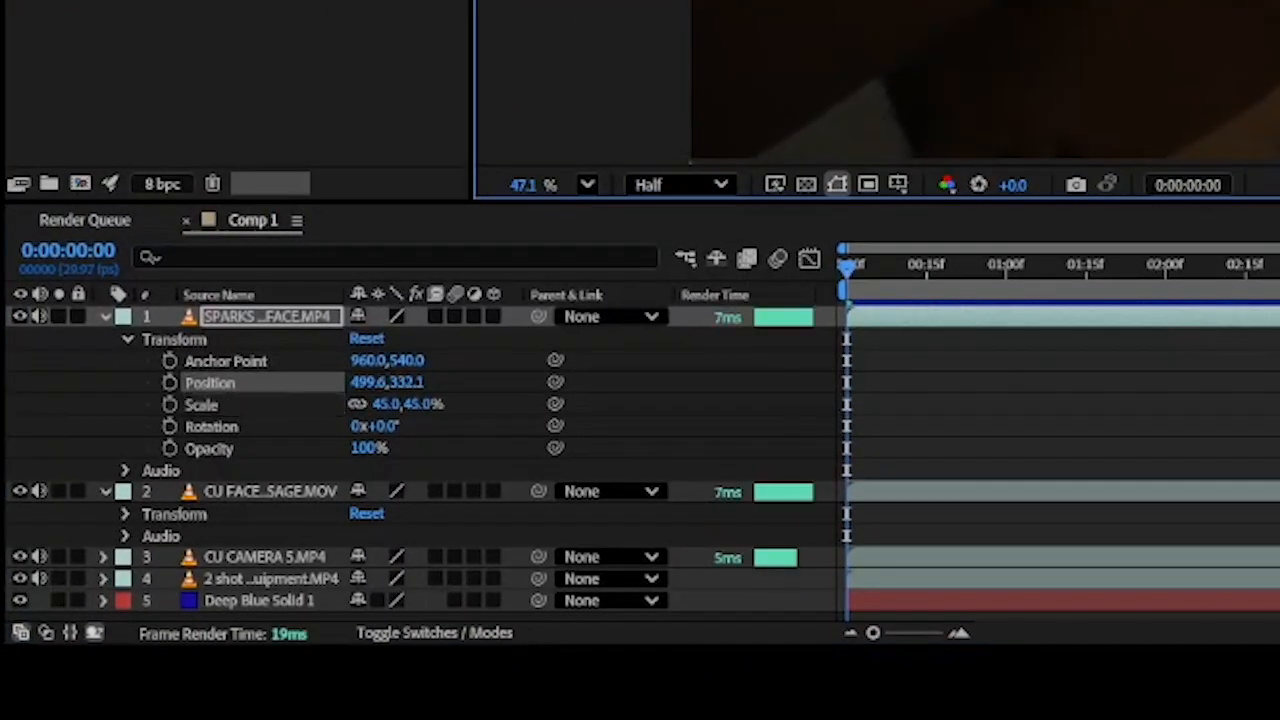
Scale the CU FACE MASSAGE.MOV layer to 45% and place it in the frame's upper-right quarter at about 1408, 331
left_click(126, 514)
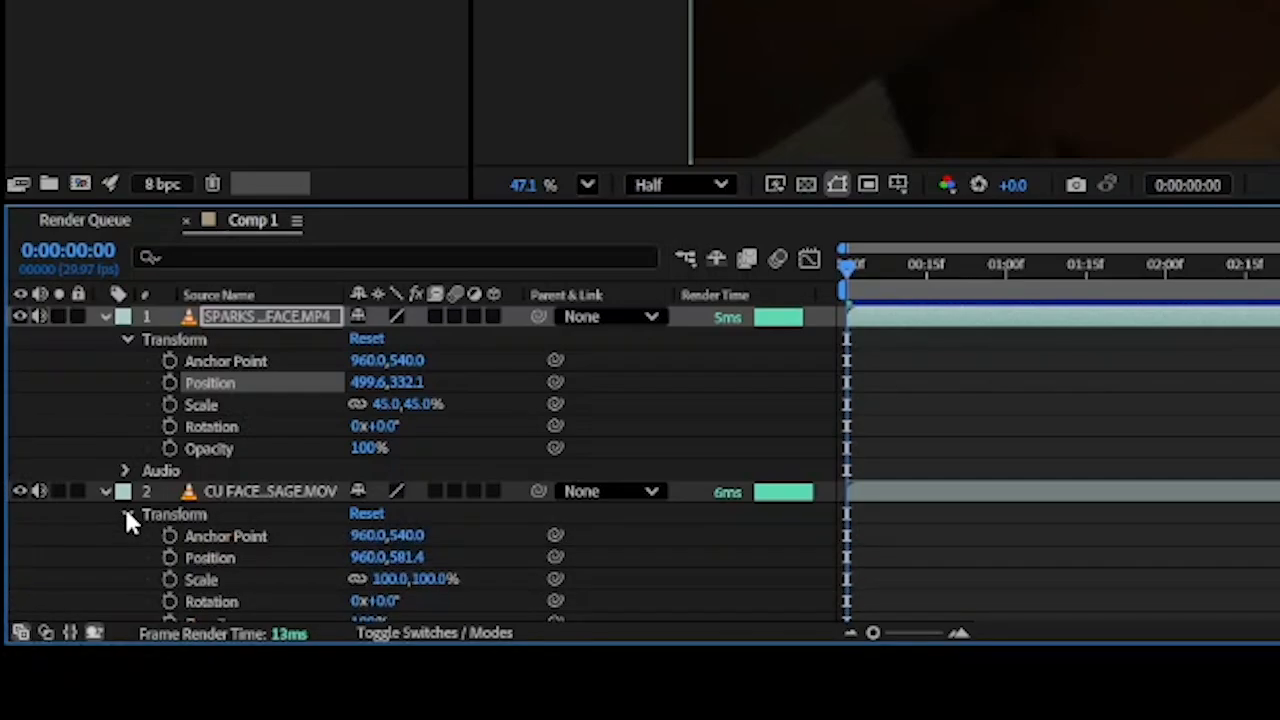
left_click(380, 579)
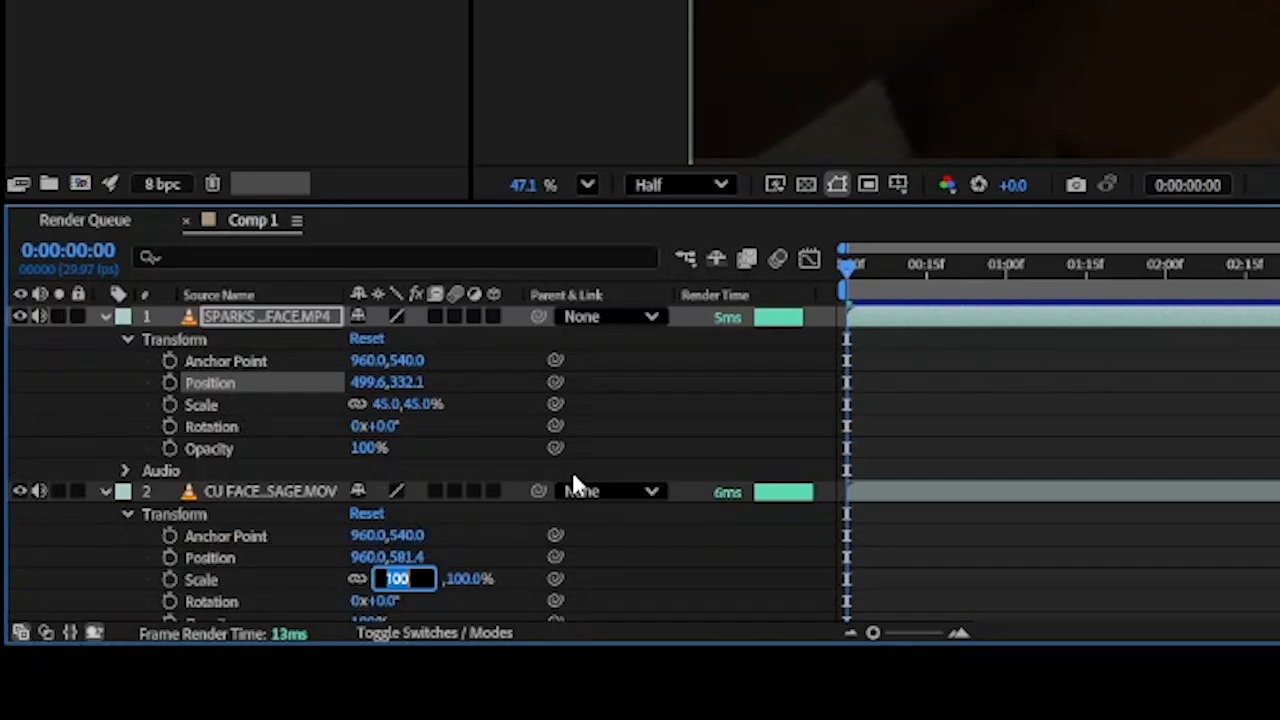
type("45")
key("Return")
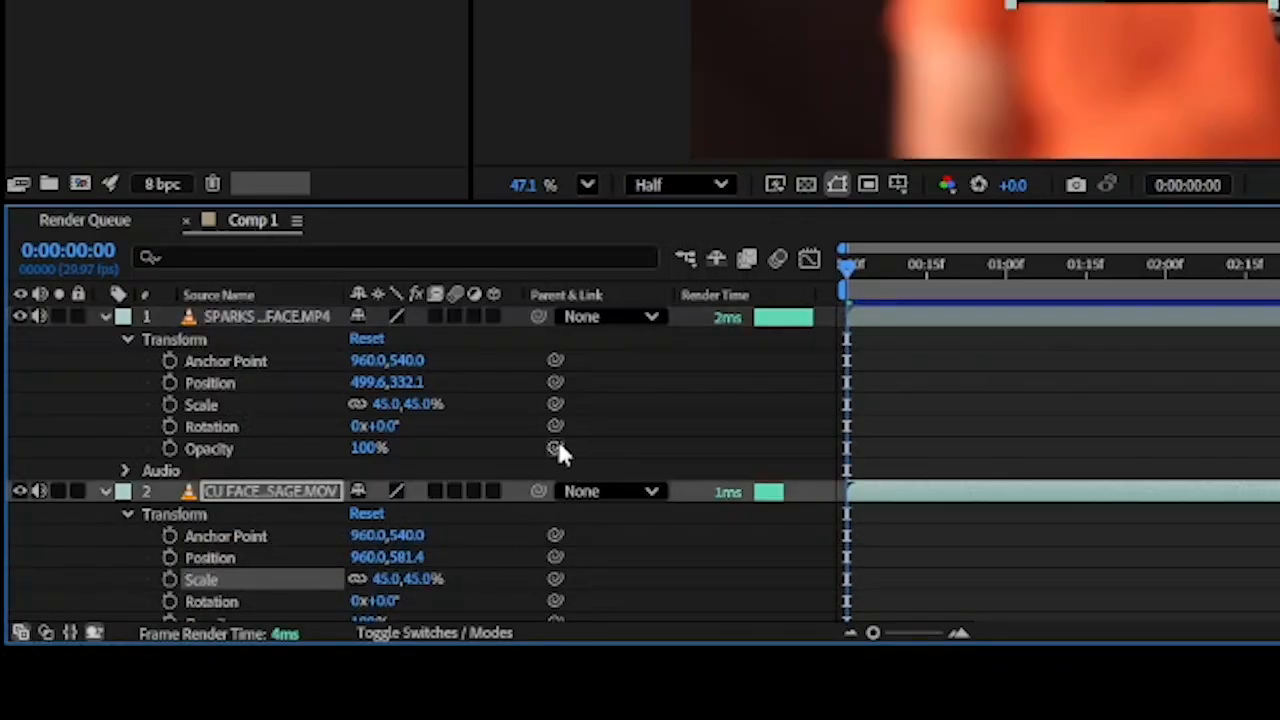
left_click_drag(1080, 1, 1277, 6)
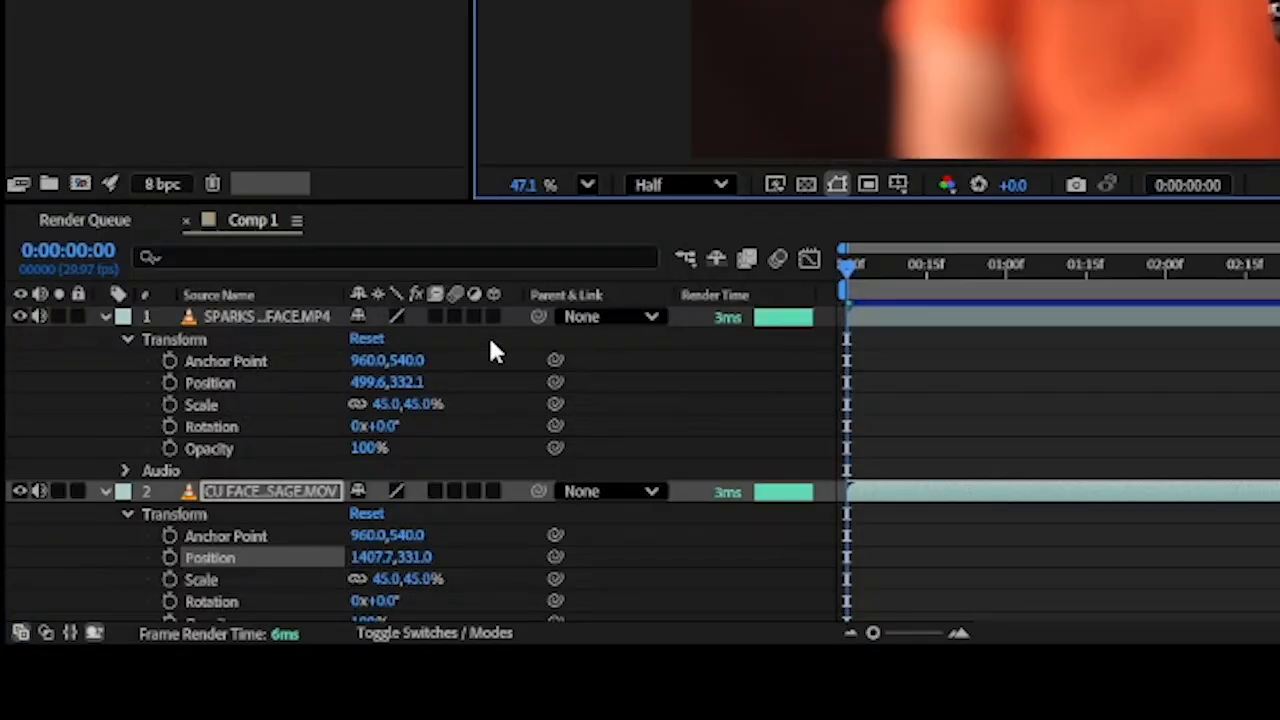
Scale the CU CAMERA 5.MP4 layer to 45%
scroll(488, 334, "down", 3)
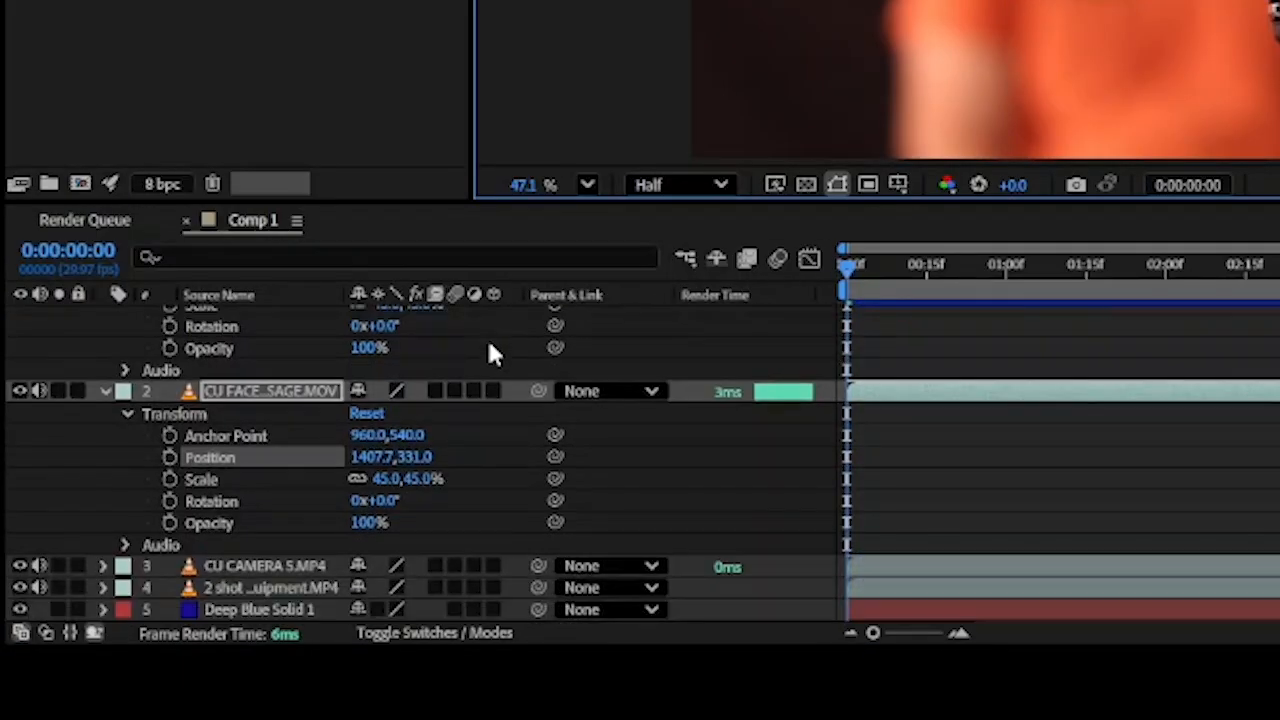
left_click(104, 566)
left_click(124, 589)
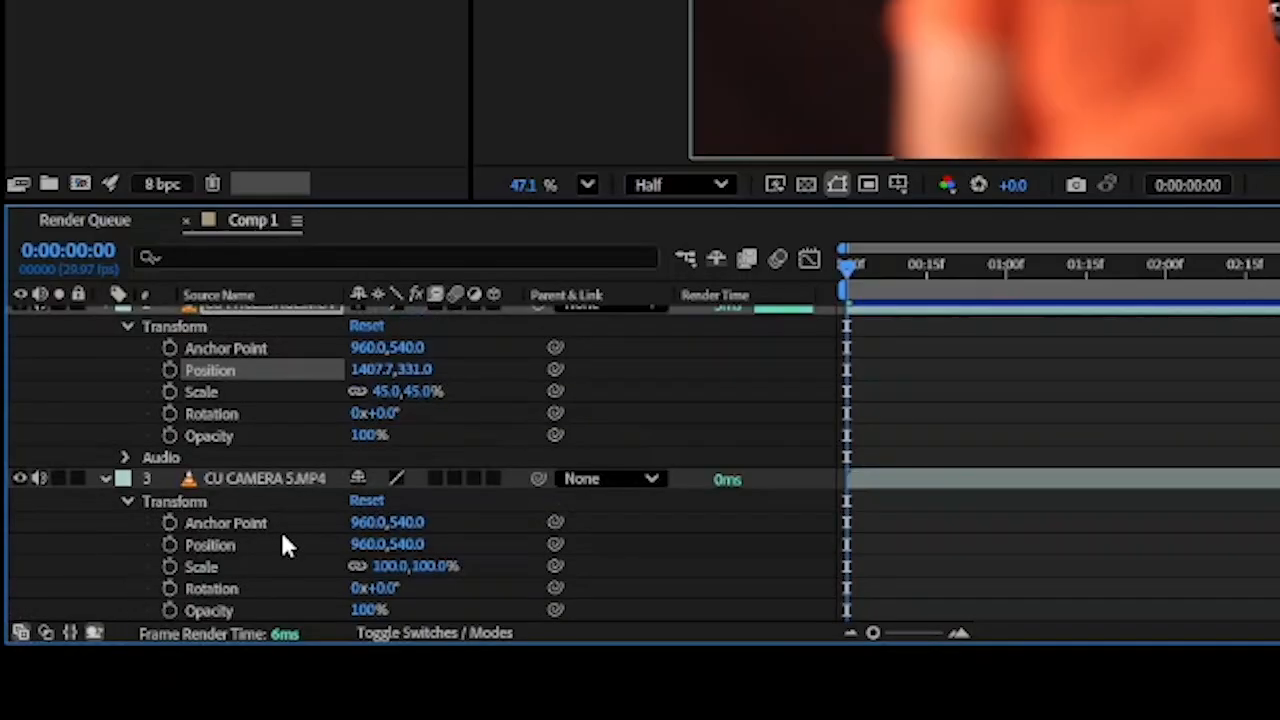
left_click(388, 566)
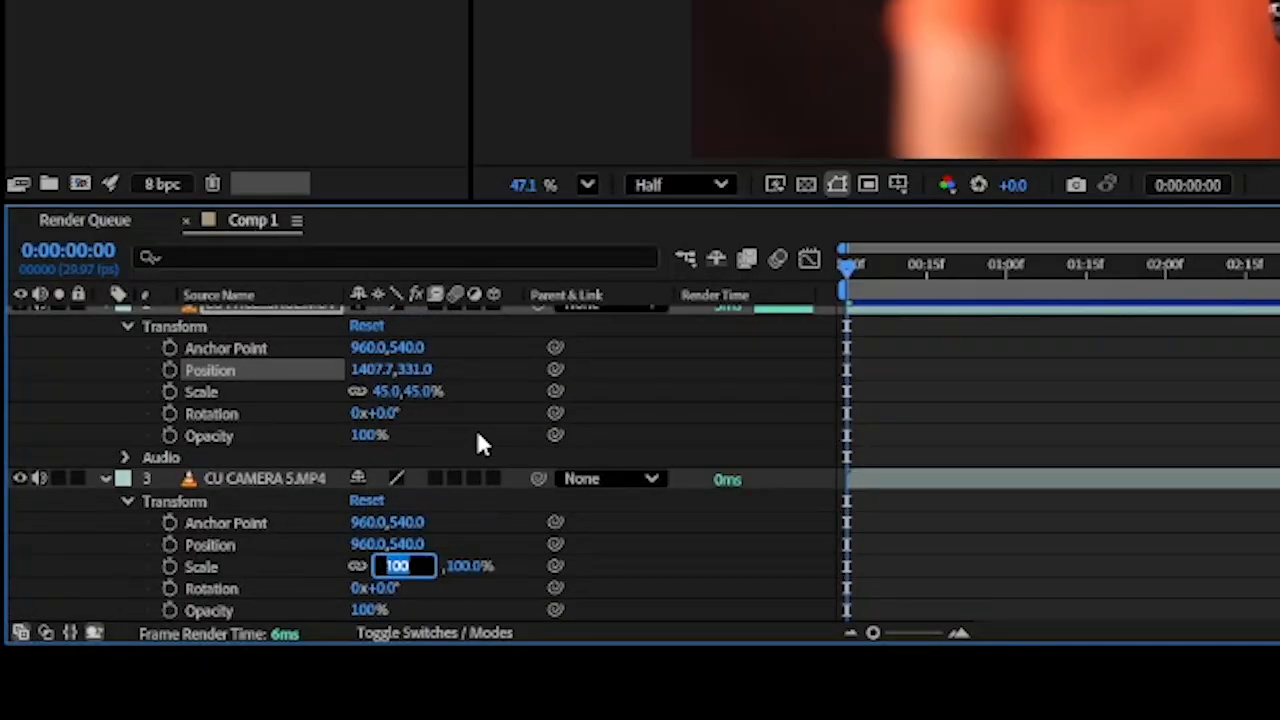
type("45")
key("Return")
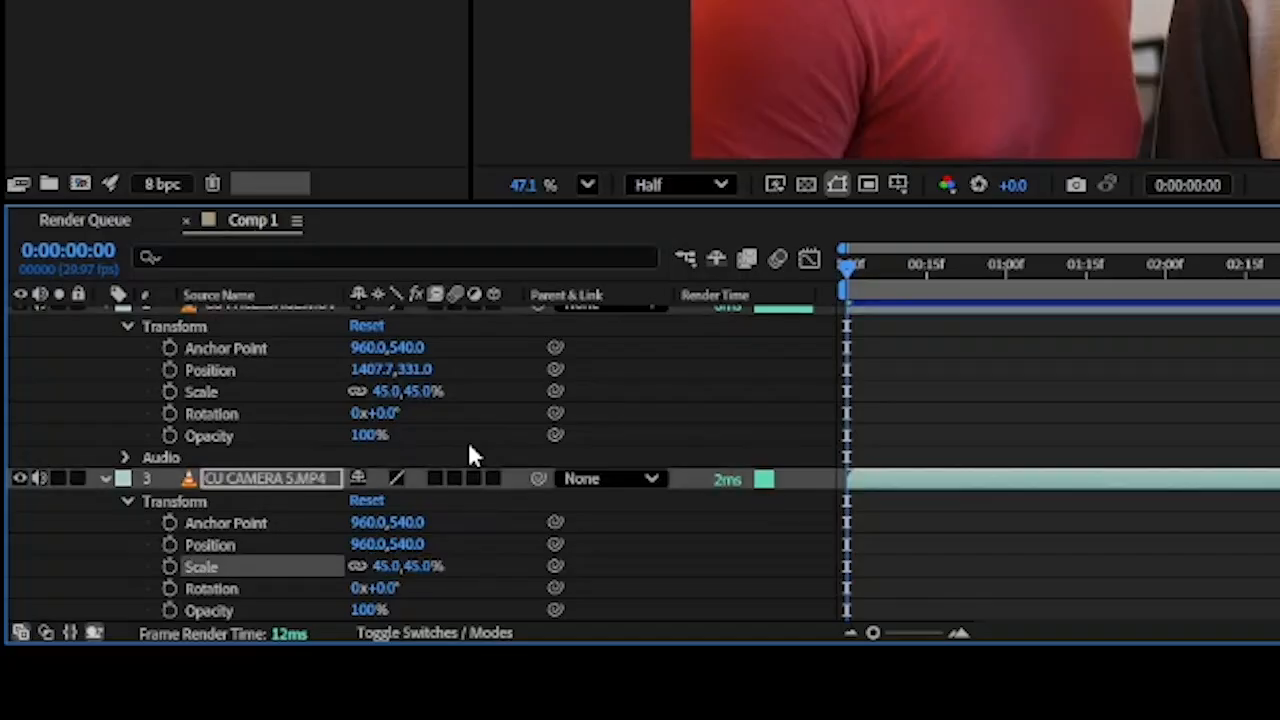
Place the CU CAMERA 5 clip in the frame's lower-left quarter at about 500, 807, and nudge the CU FACE MASSAGE clip's position
left_click_drag(1150, 1, 1142, 19)
left_click_drag(1003, 2, 968, 45)
key("ctrl+shift+a")
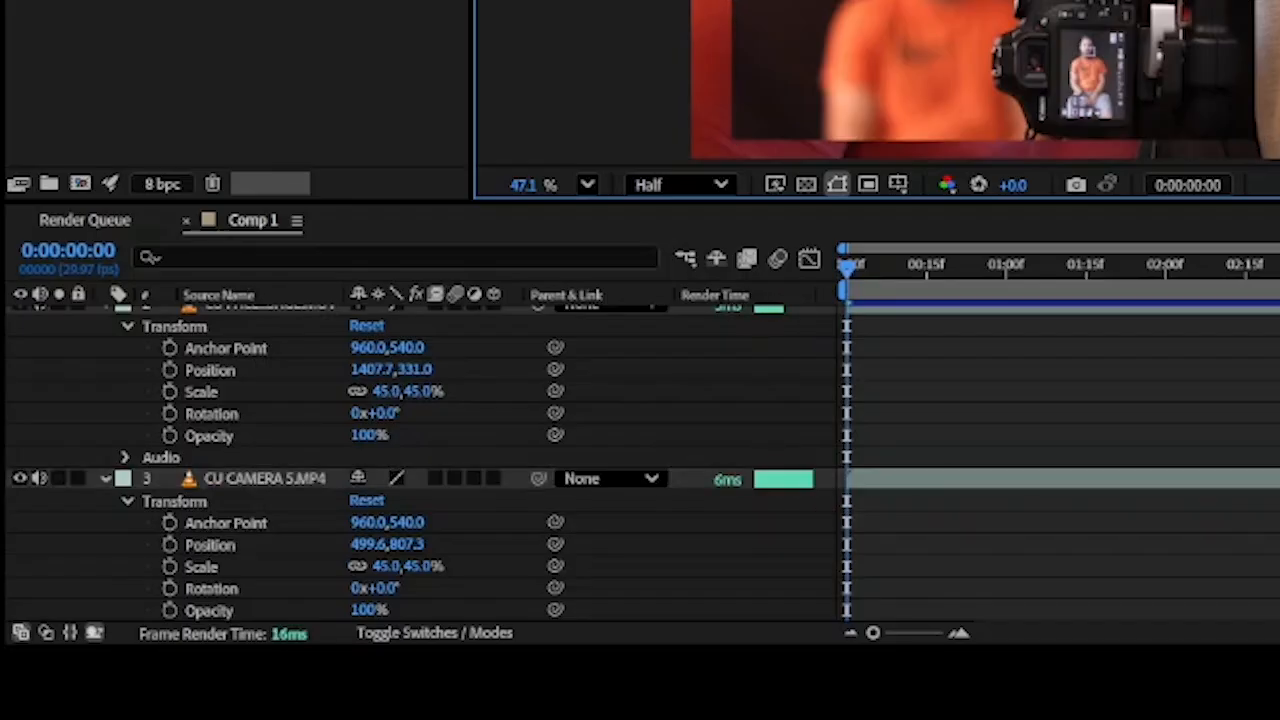
left_click_drag(1270, 30, 1274, 6)
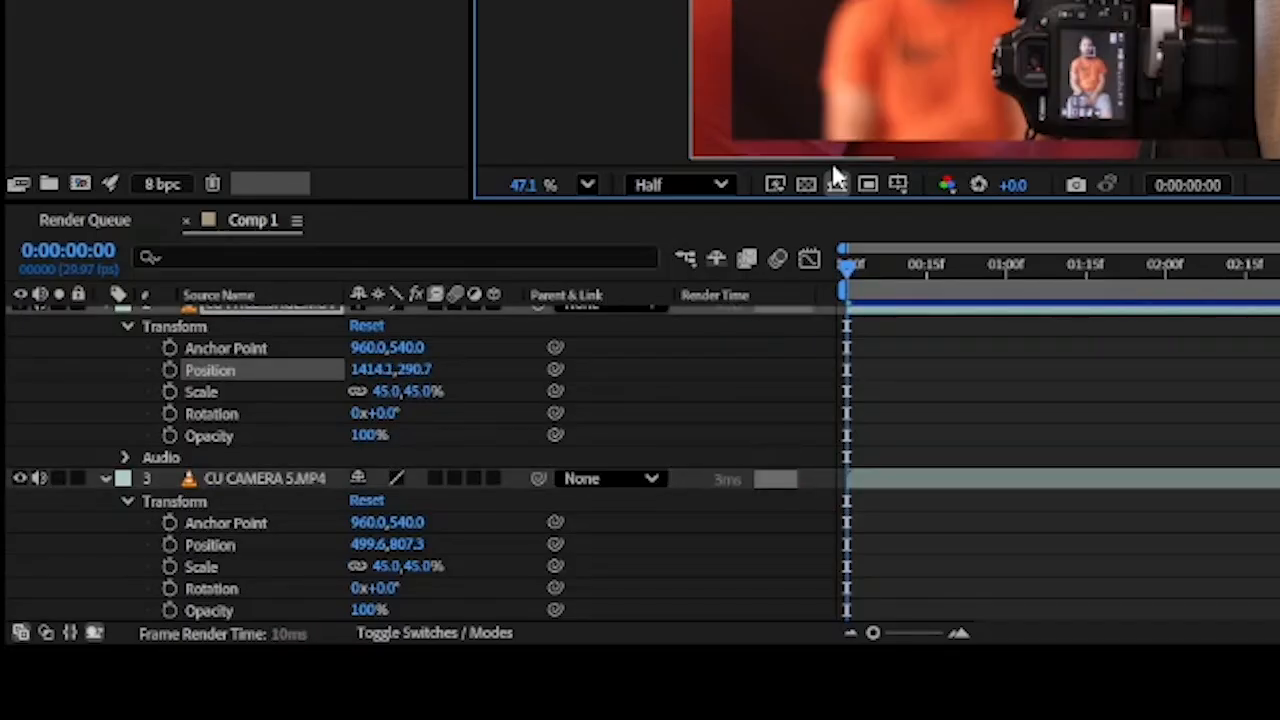
Scale the 2 shot students using equipment.MP4 layer to 45% and place it in the frame's lower-right quarter at about 1416, 812
scroll(80, 402, "down", 2)
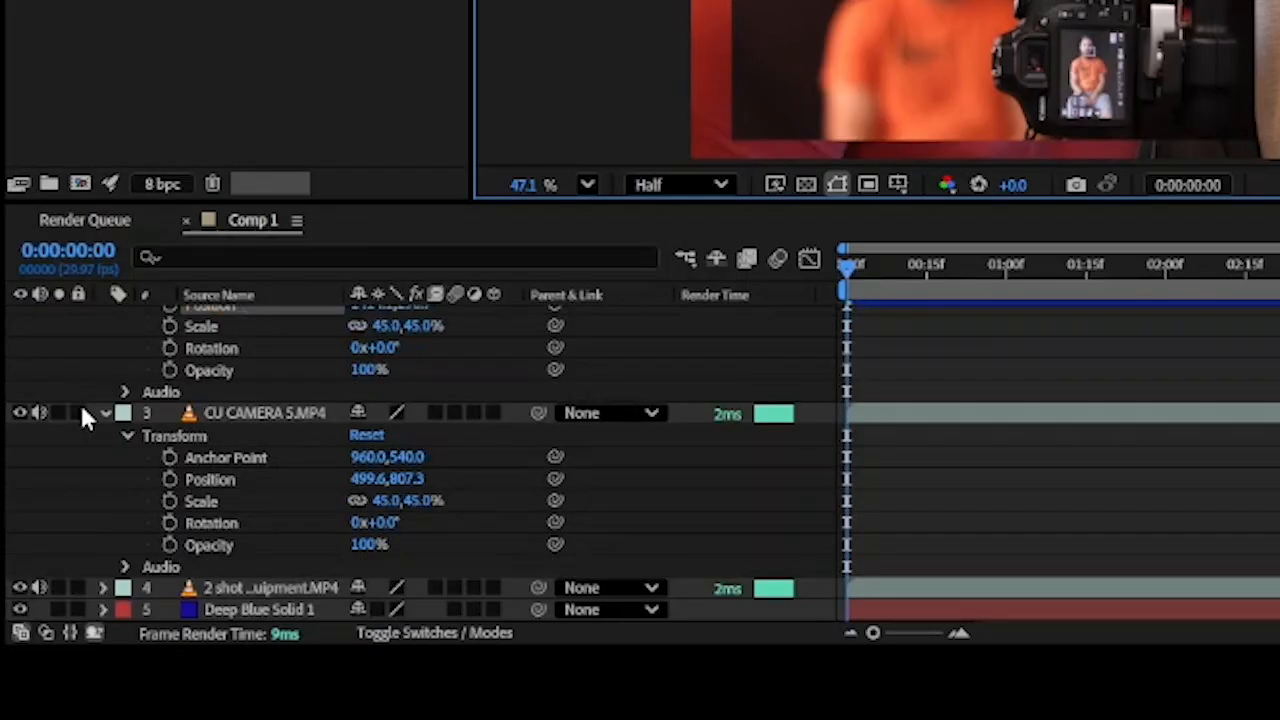
left_click(100, 587)
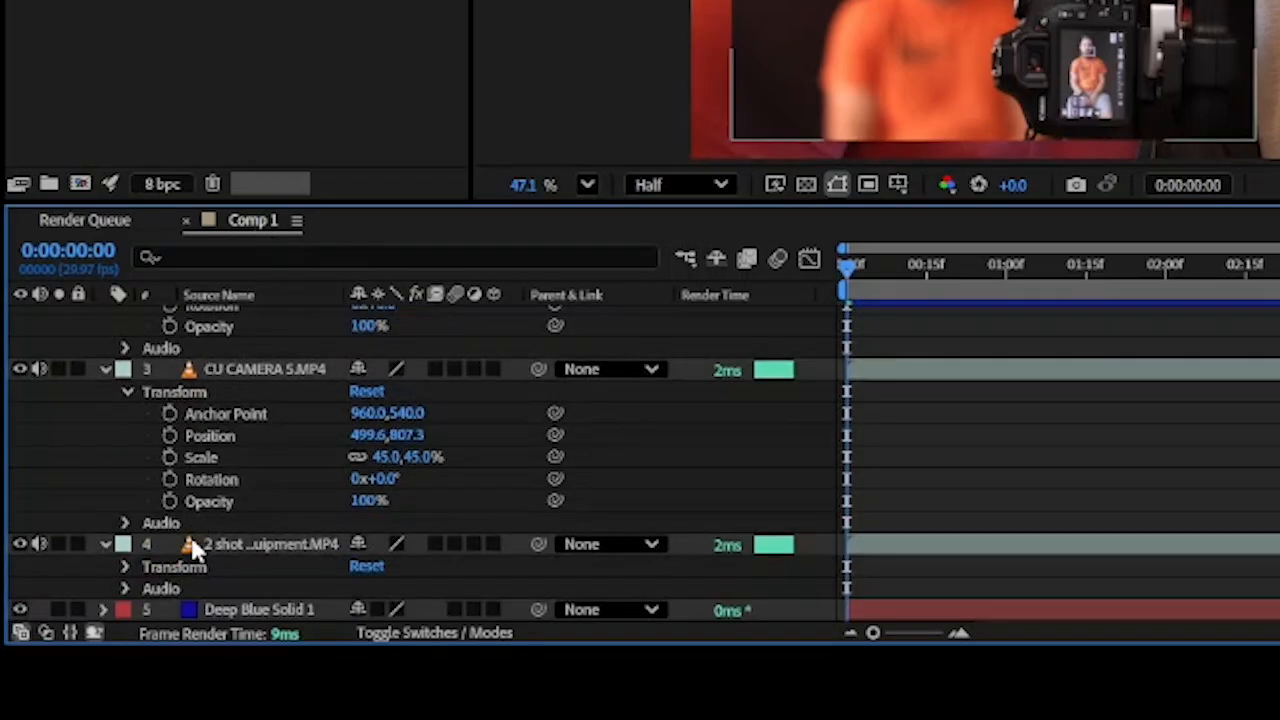
left_click(123, 566)
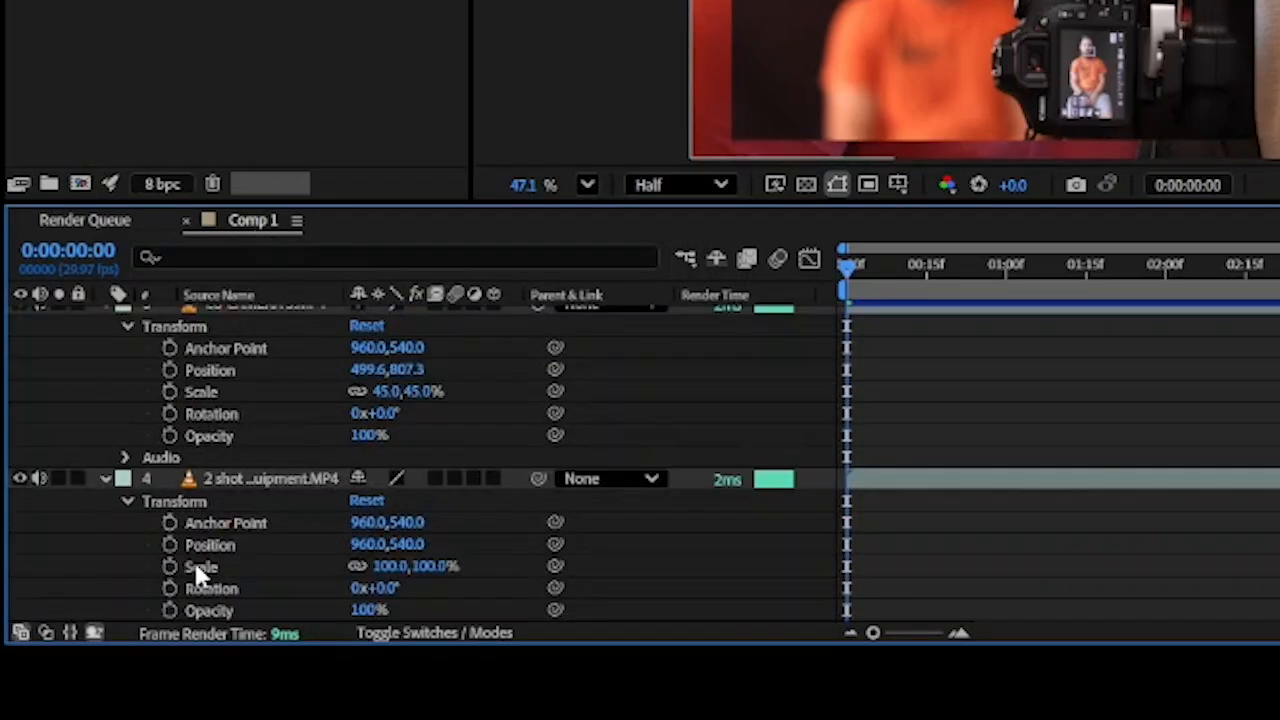
left_click(382, 566)
type("45")
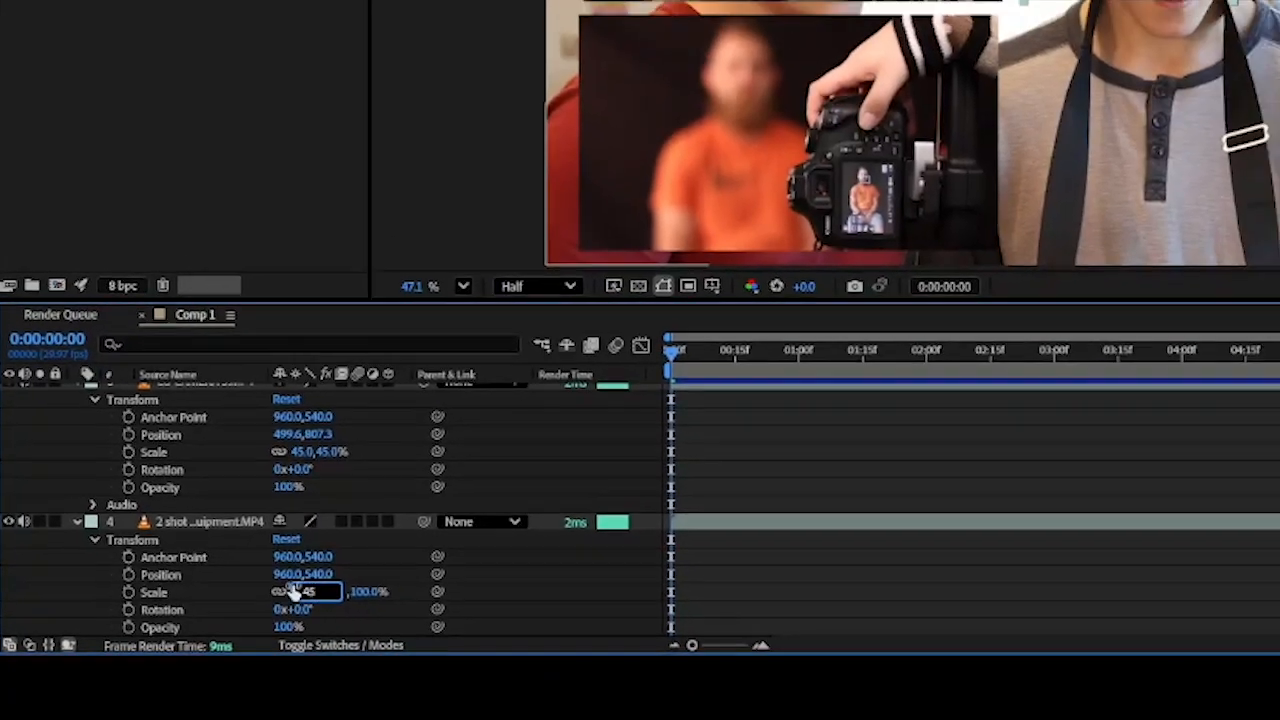
key("Return")
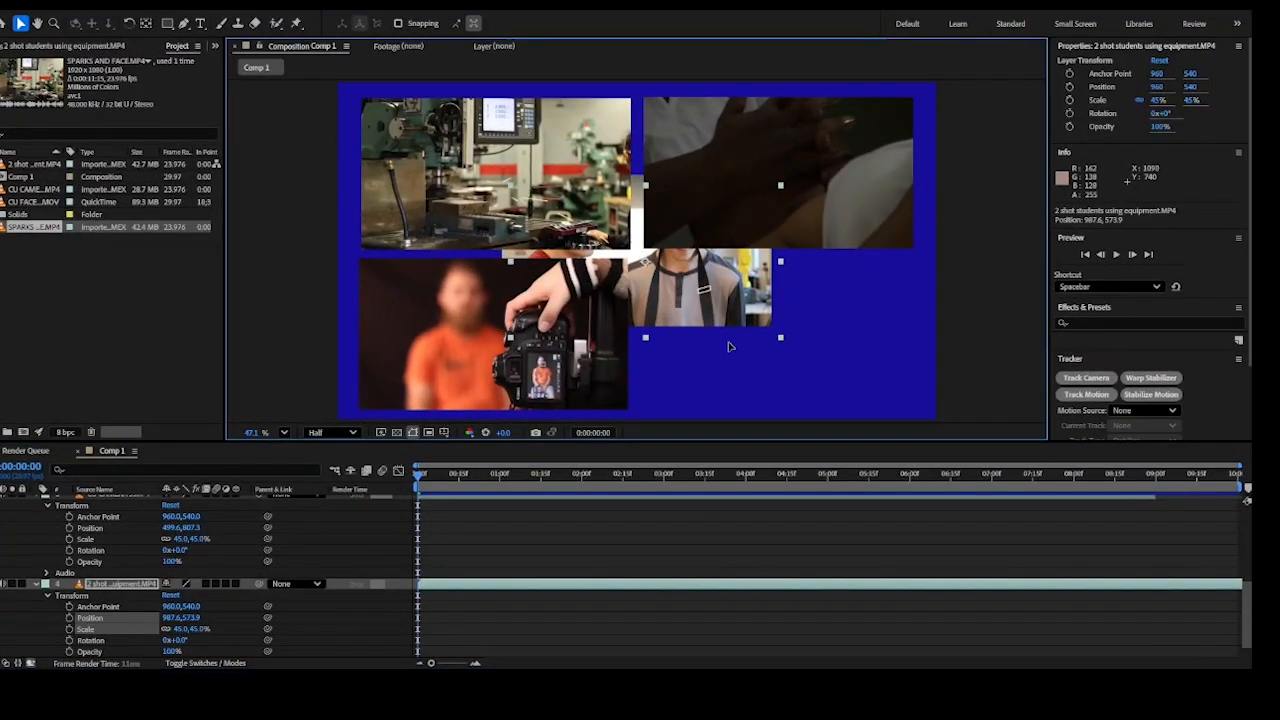
left_click_drag(746, 255, 960, 362)
left_click_drag(840, 405, 812, 392)
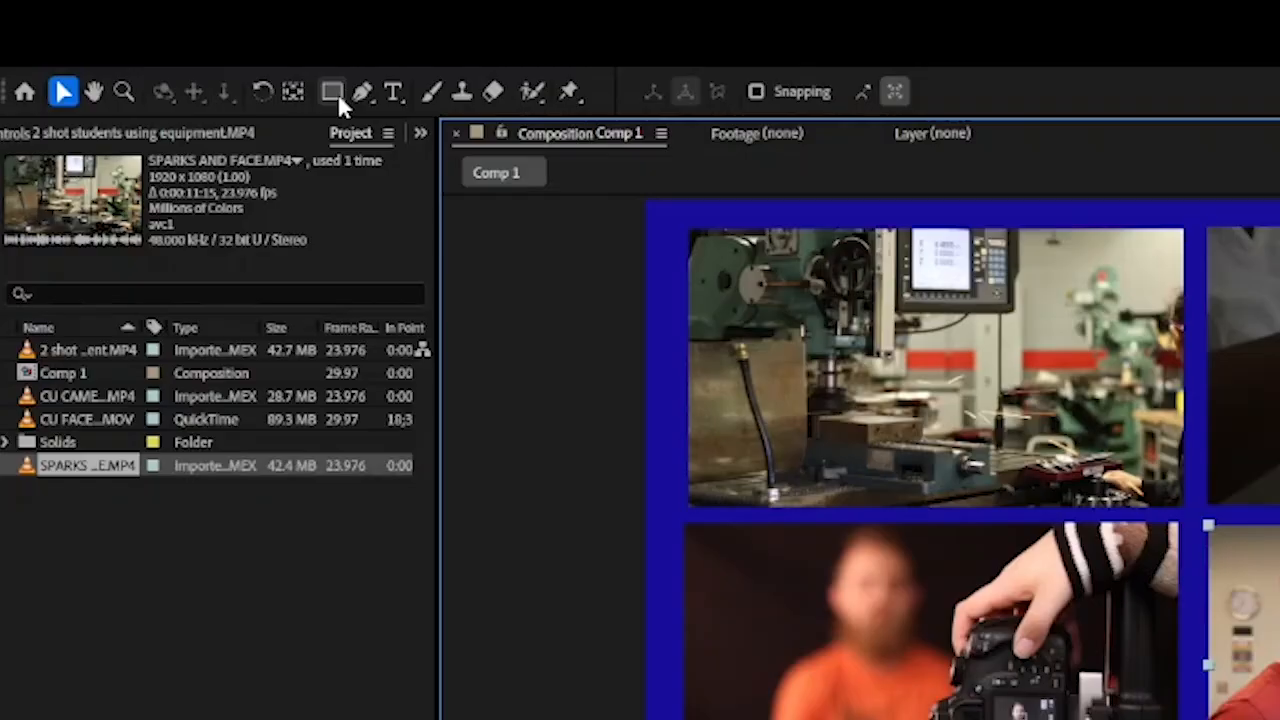
Add a new shape layer and draw a five-point white star with a 20 px blue stroke, outer radius about 333, over the upper-left clip
left_click(334, 92)
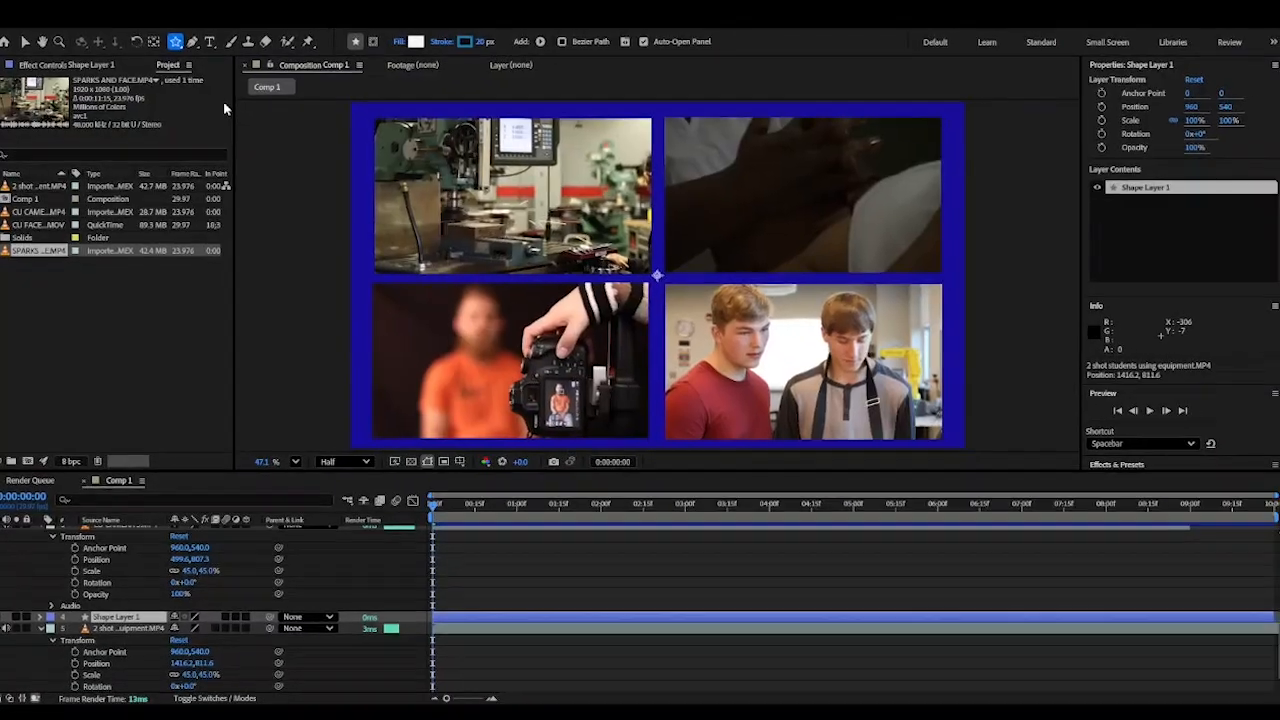
left_click_drag(474, 172, 566, 225)
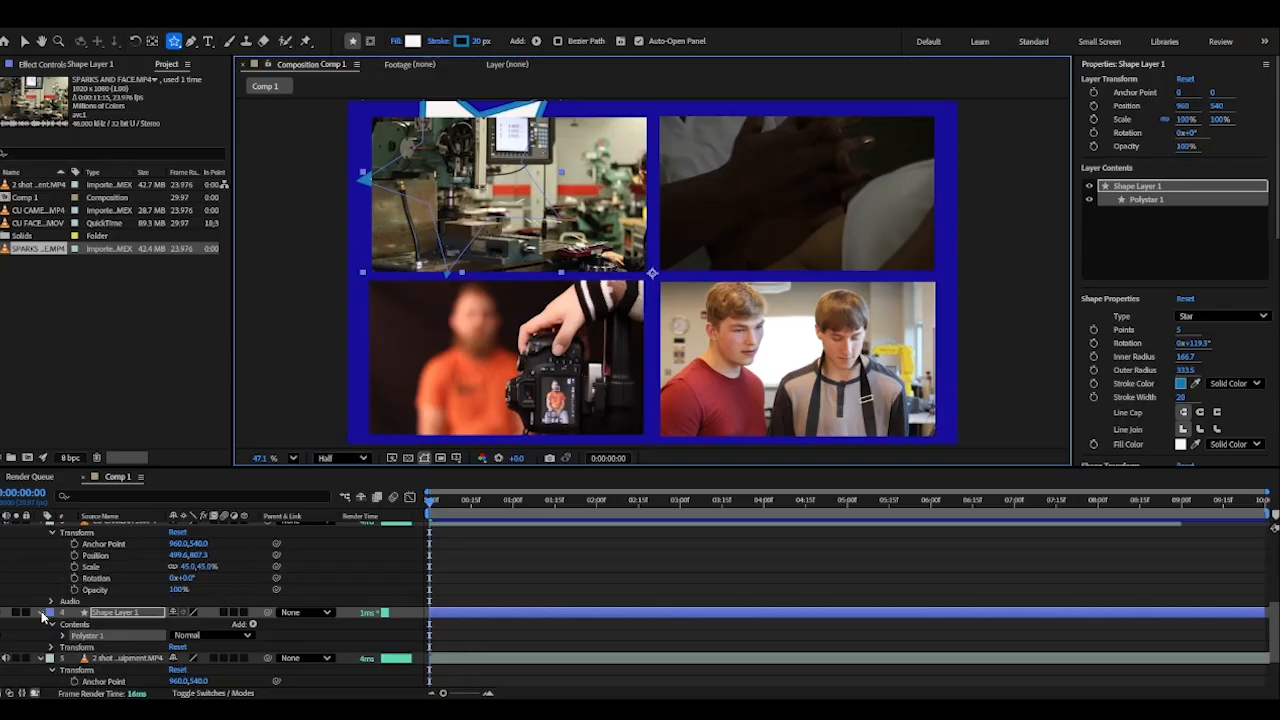
Move the star's shape layer to the top of the layer stack, above SPARKS AND FACE.MP4, collapsing the clips' properties along the way
left_click(52, 532)
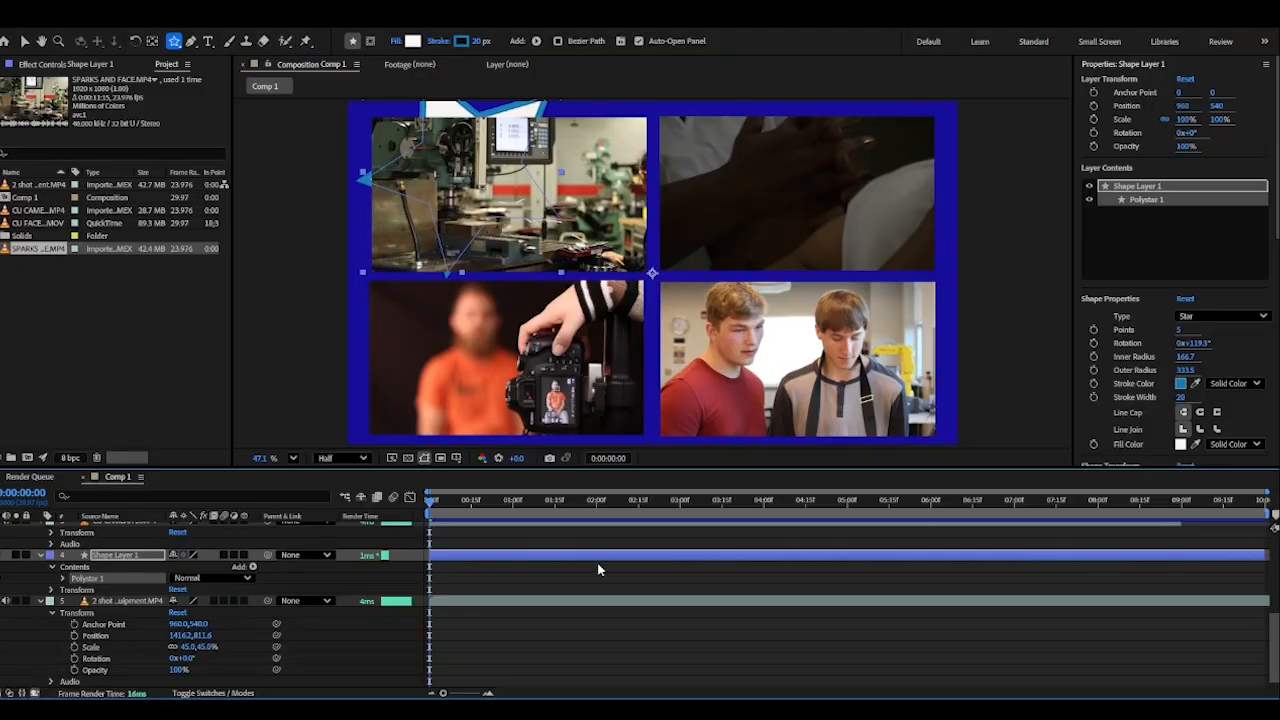
left_click_drag(1273, 625, 1270, 586)
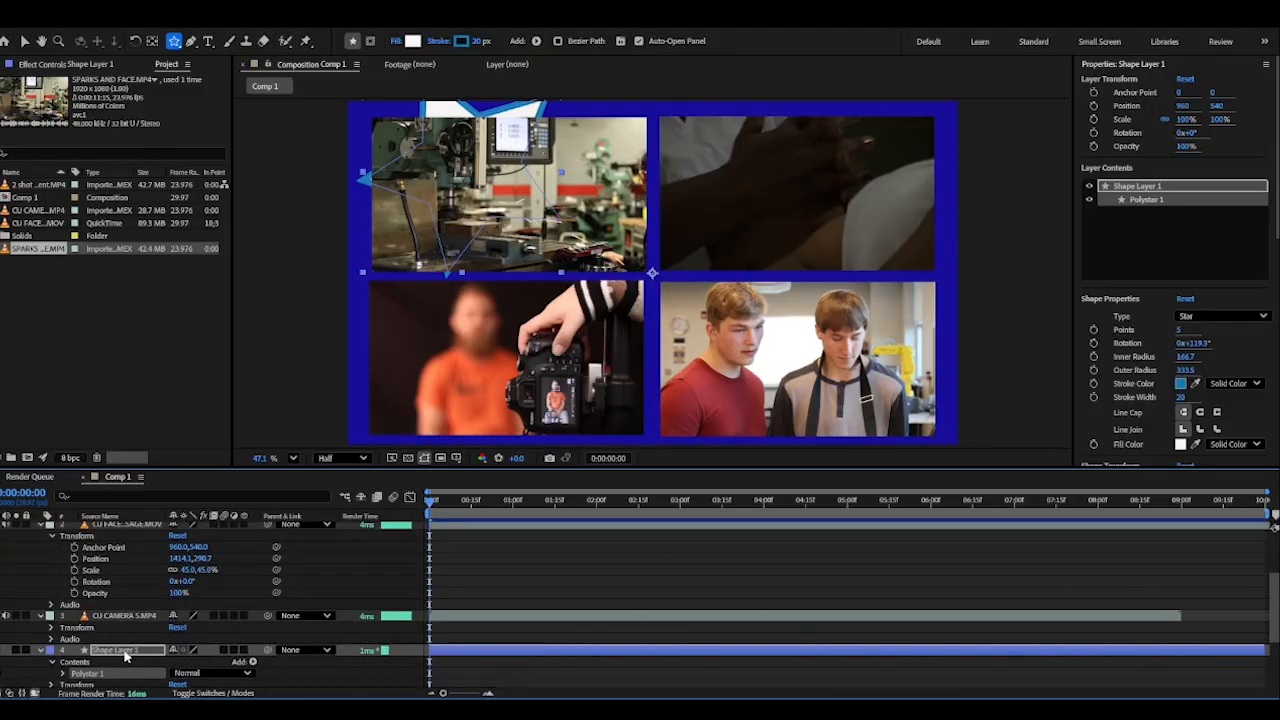
left_click_drag(125, 652, 126, 616)
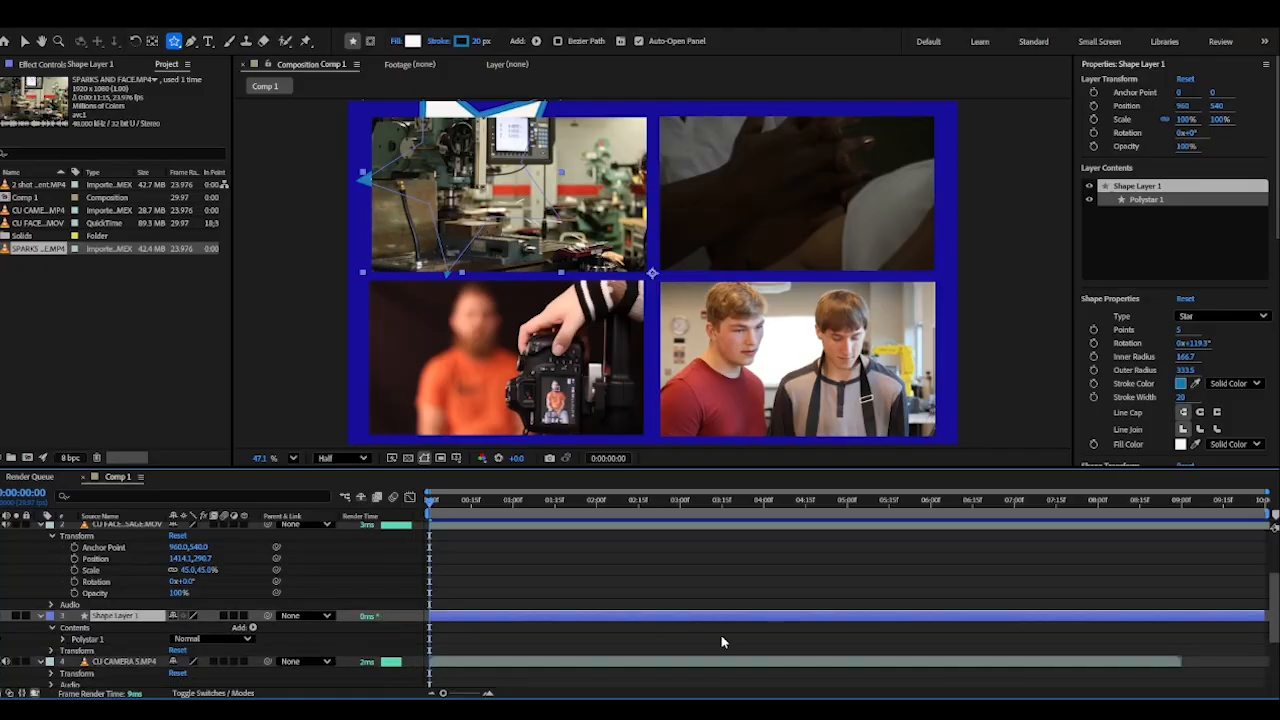
left_click_drag(1274, 611, 1277, 588)
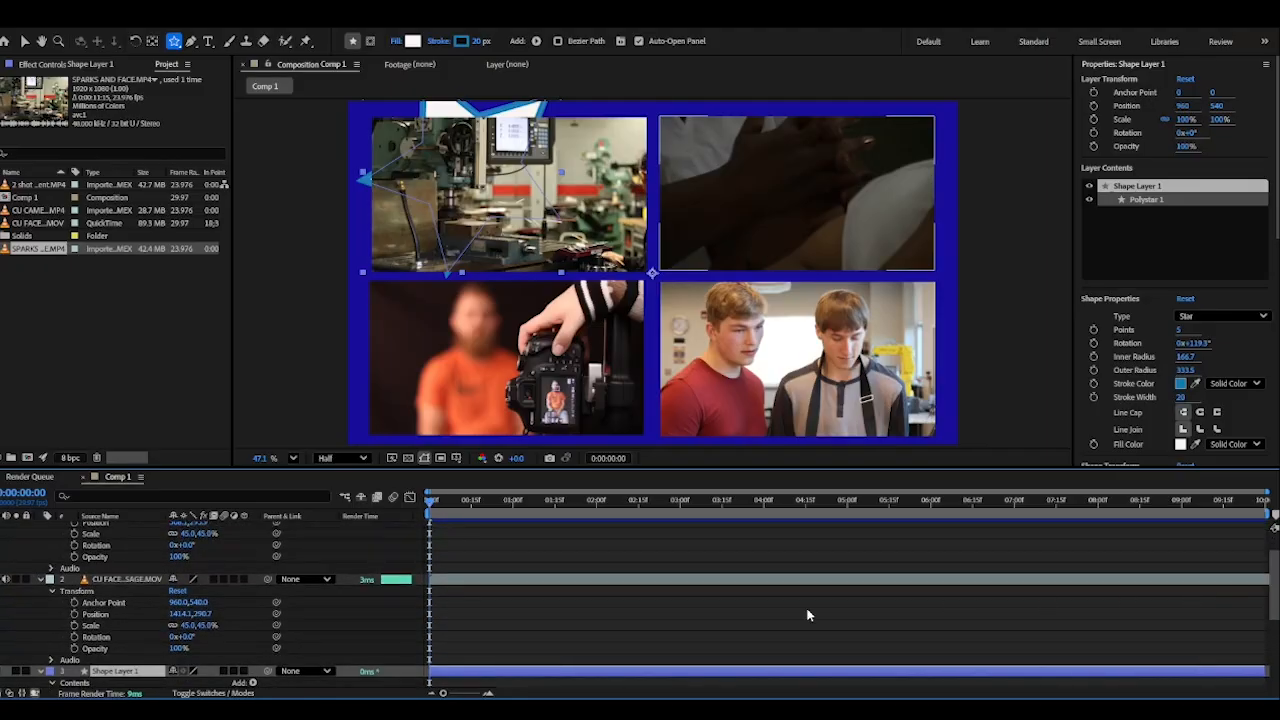
left_click(41, 581)
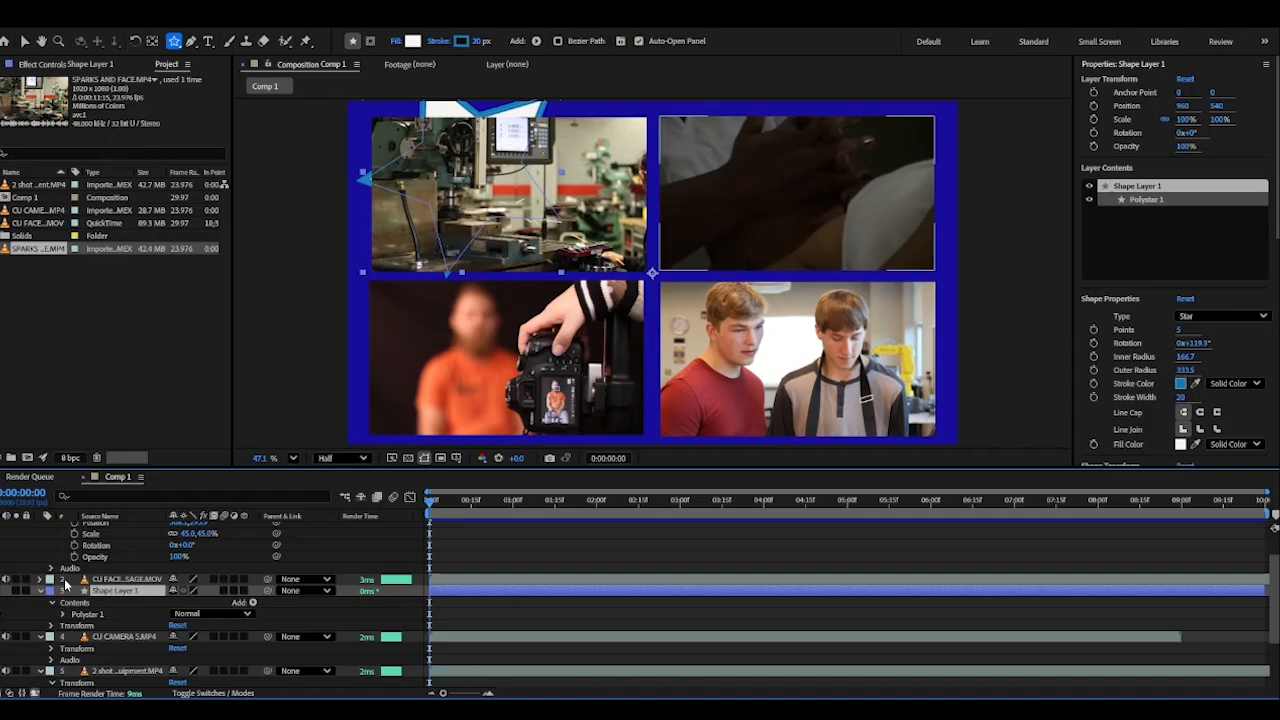
left_click_drag(110, 592, 340, 580)
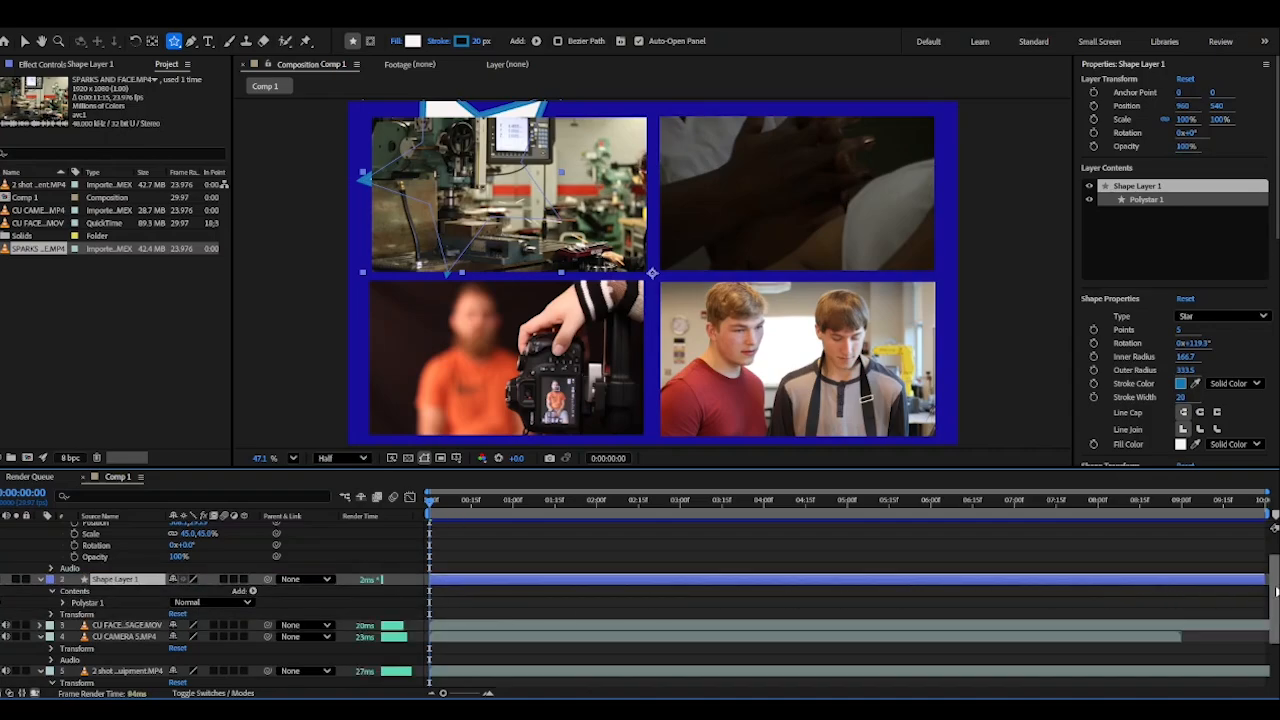
left_click_drag(1270, 588, 1272, 558)
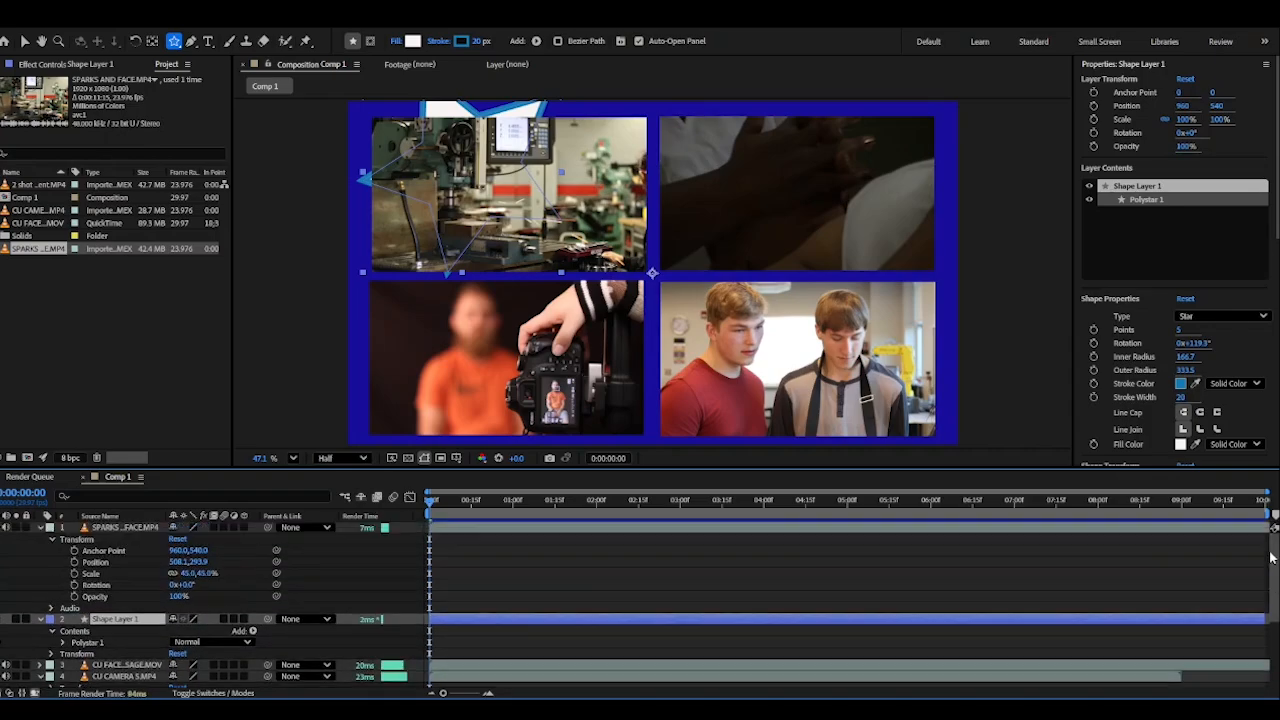
left_click(42, 529)
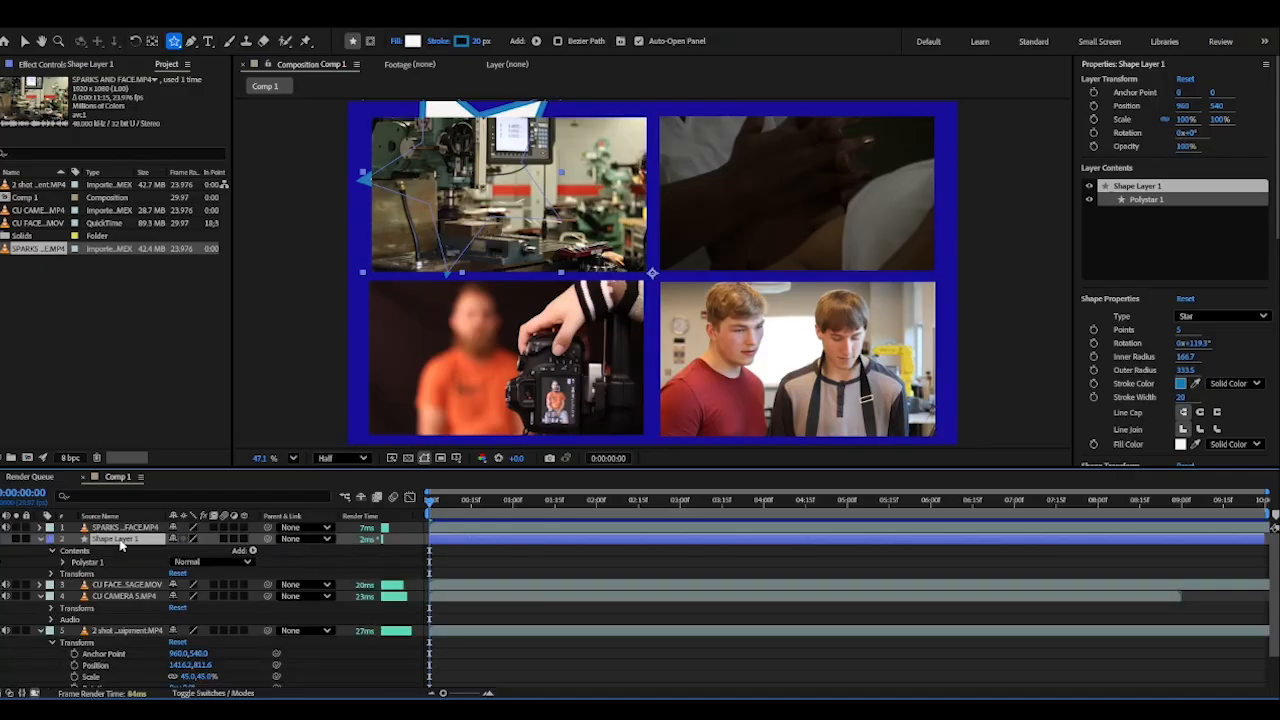
left_click_drag(125, 531, 127, 524)
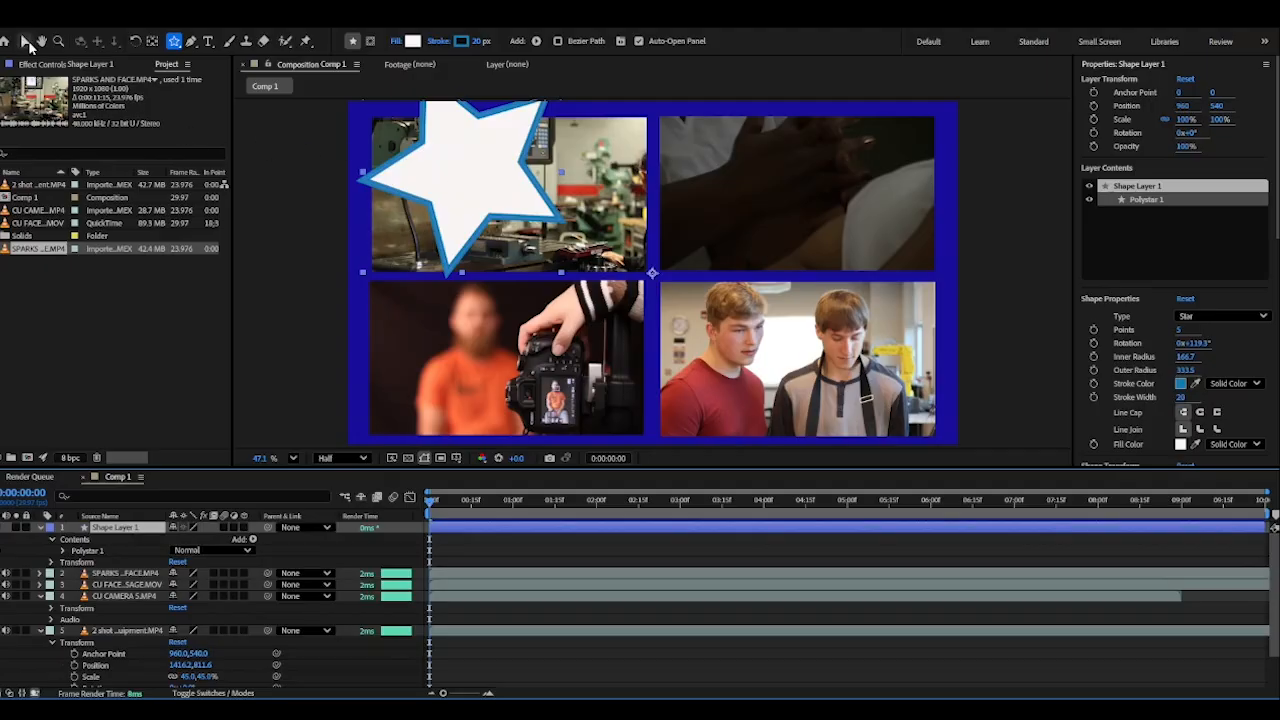
Move the star to the middle of the frame where the four clips meet, and set its layer's anchor point to 33, 0
left_click(26, 42)
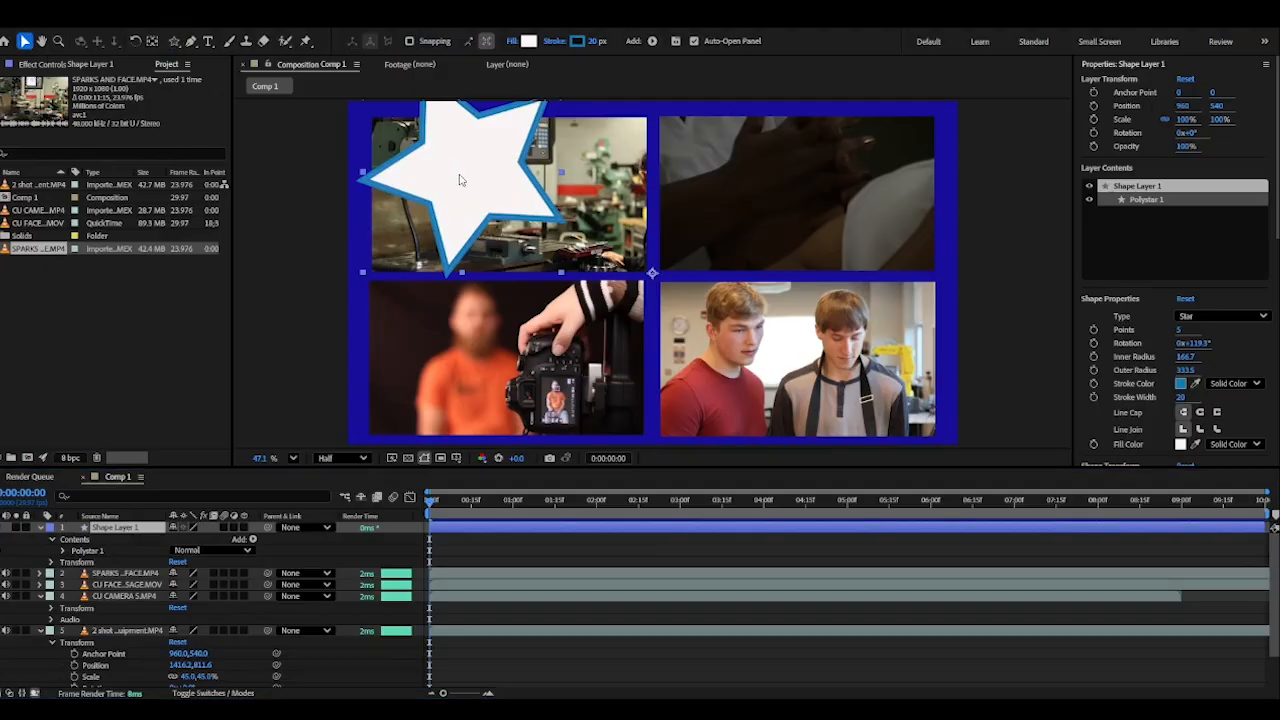
left_click_drag(462, 180, 660, 280)
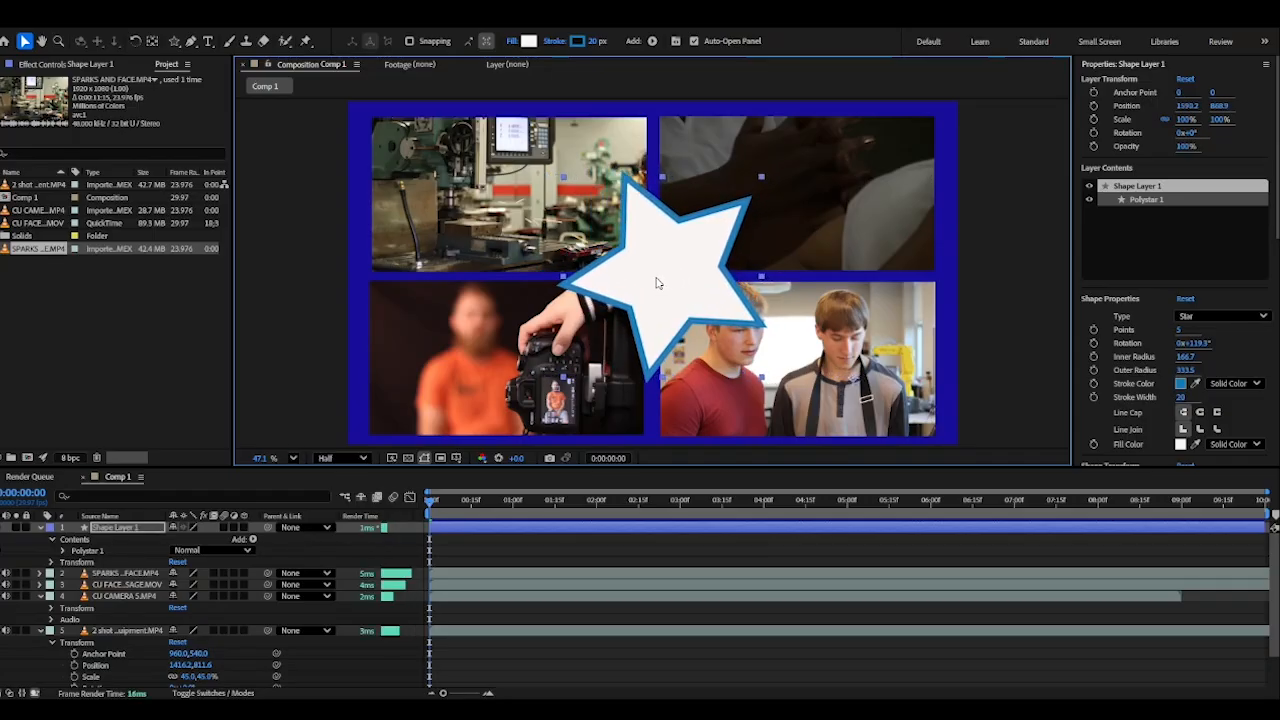
left_click(53, 562)
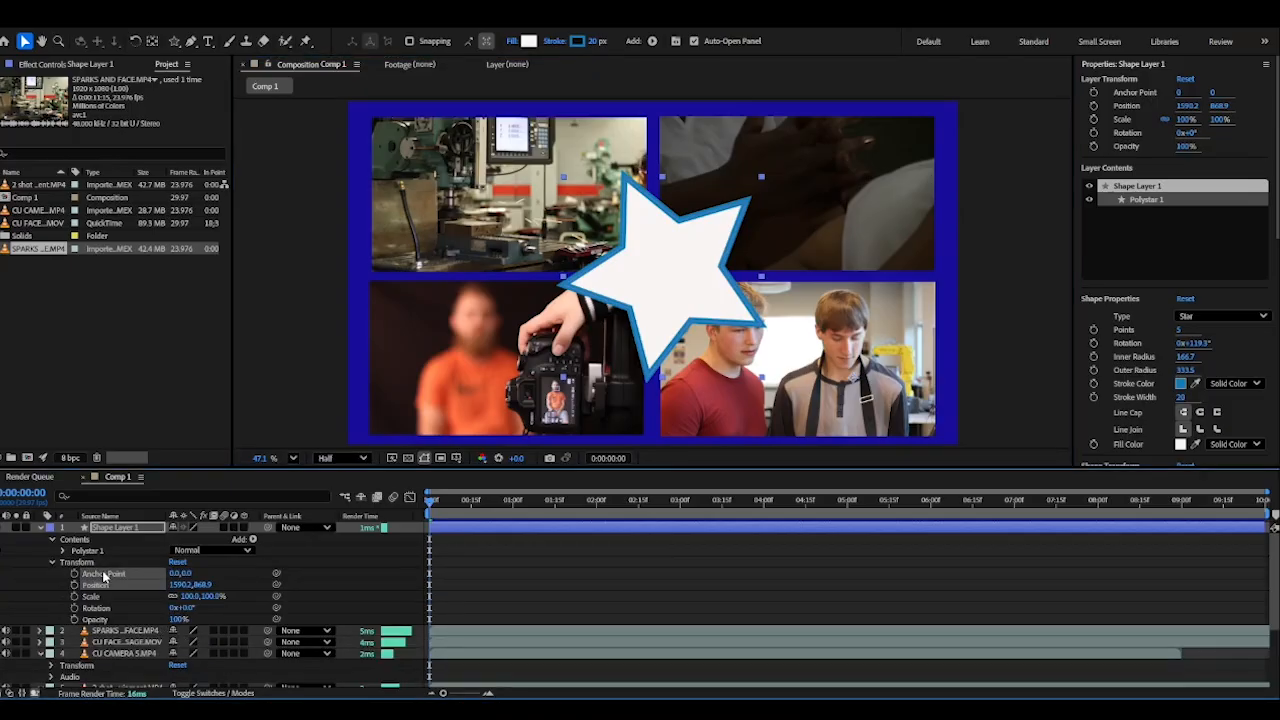
left_click_drag(178, 573, 369, 572)
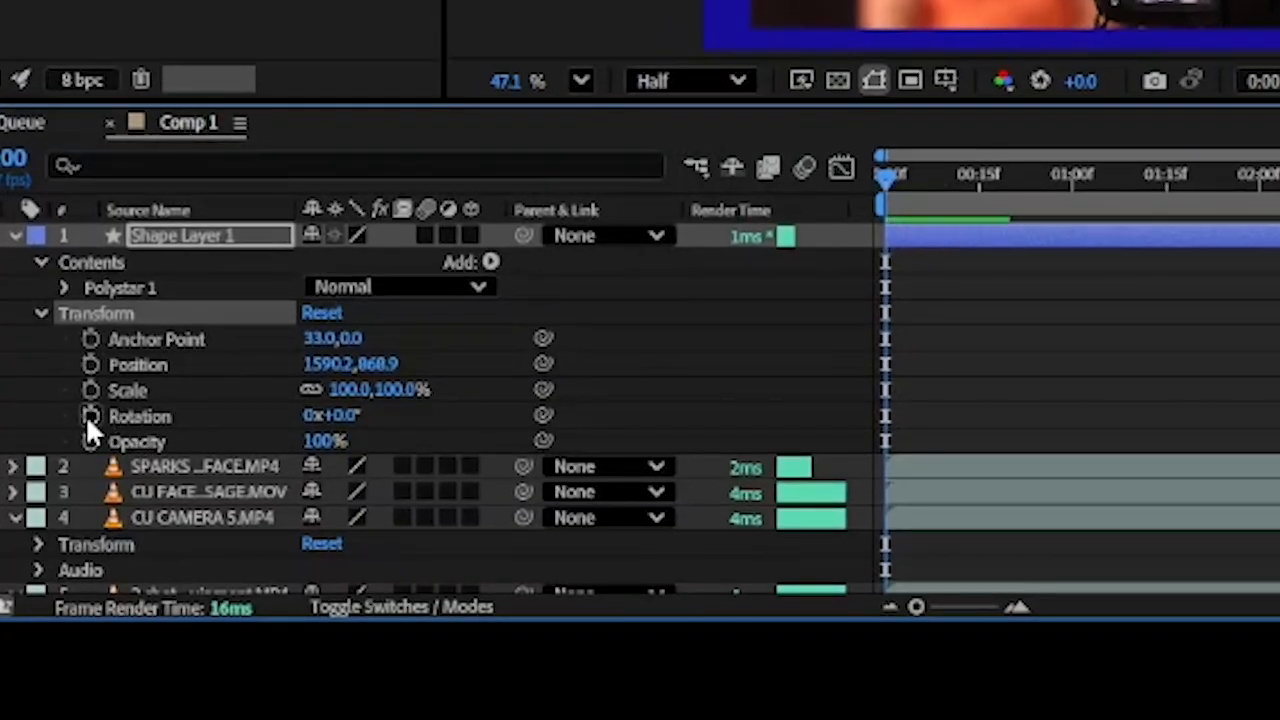
Animate the star layer's rotation from a keyframe of 0° at 0:00 to an increased rotation at about 4:12
left_click(89, 415)
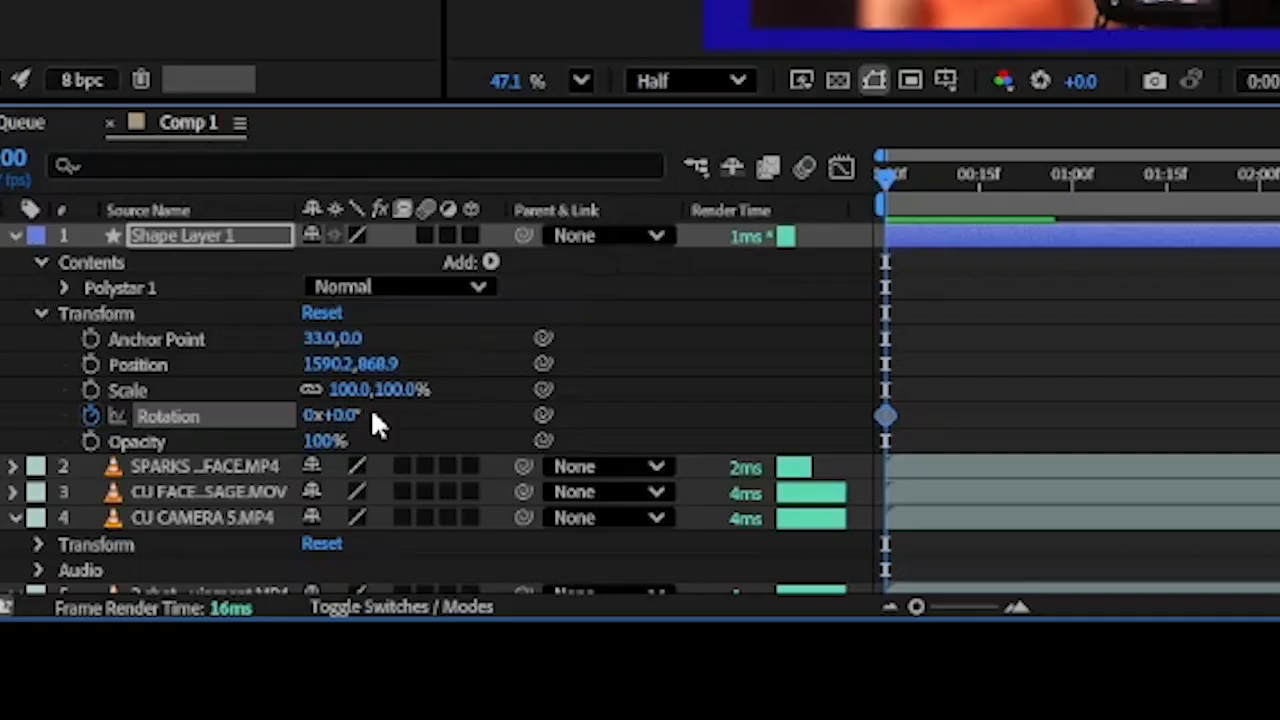
left_click_drag(885, 176, 1279, 175)
left_click_drag(366, 423, 443, 423)
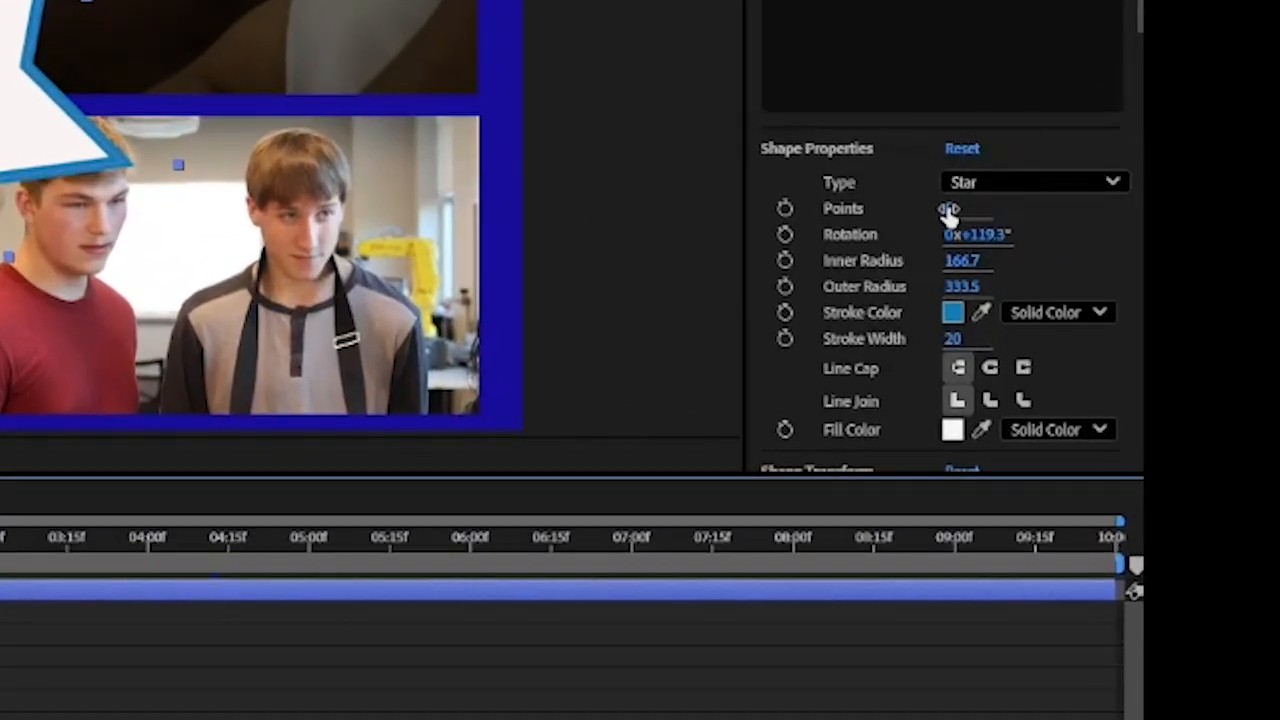
Set the star's number of points to 11 and scrub through the timeline to preview its rotation
mouse_move(948, 212)
left_mouse_down()
mouse_move(962, 208)
mouse_move(957, 243)
left_mouse_up()
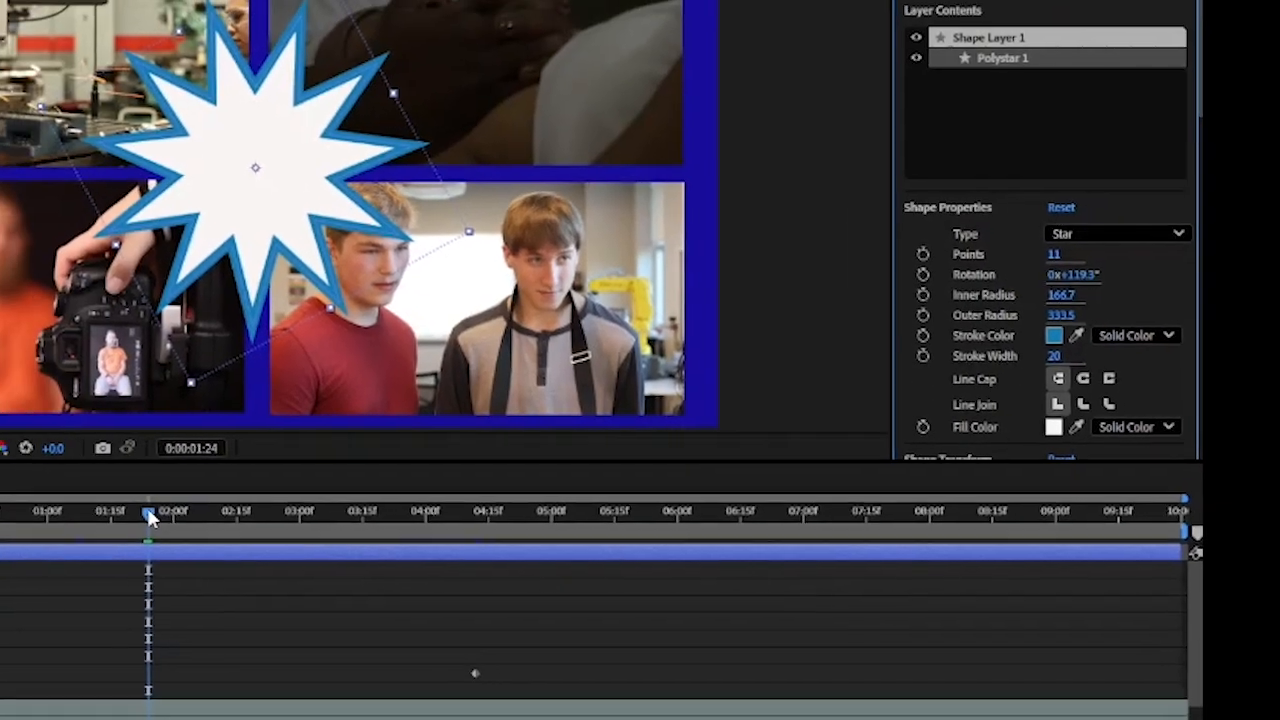
left_click_drag(149, 513, 733, 500)
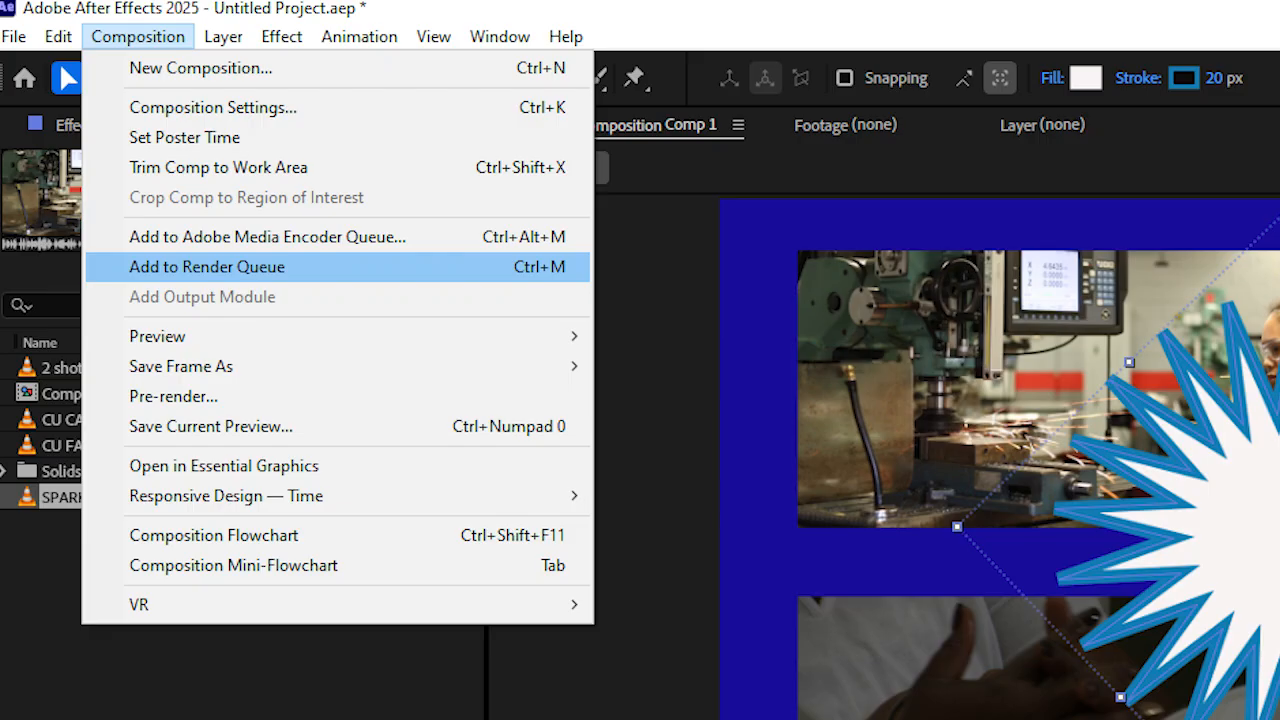
Render Comp 1 through the render queue using Best Settings, the Lossless output module and a chosen output destination
left_click(207, 266)
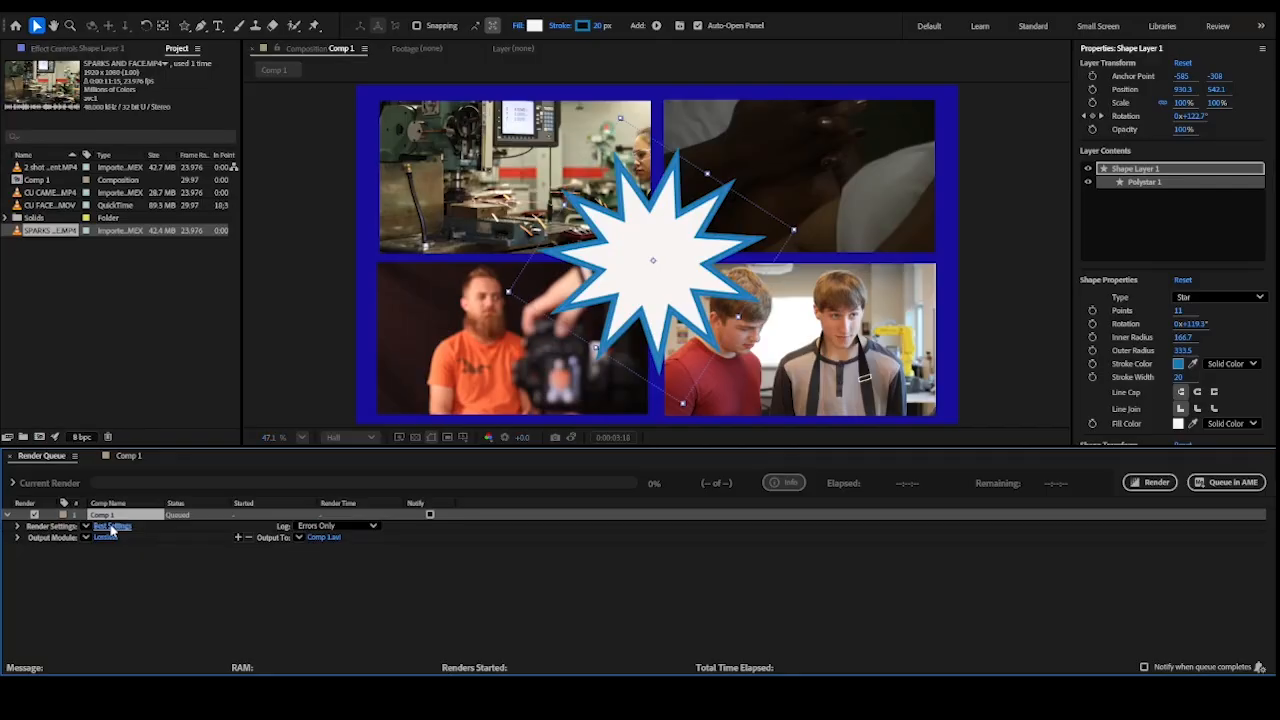
left_click(112, 527)
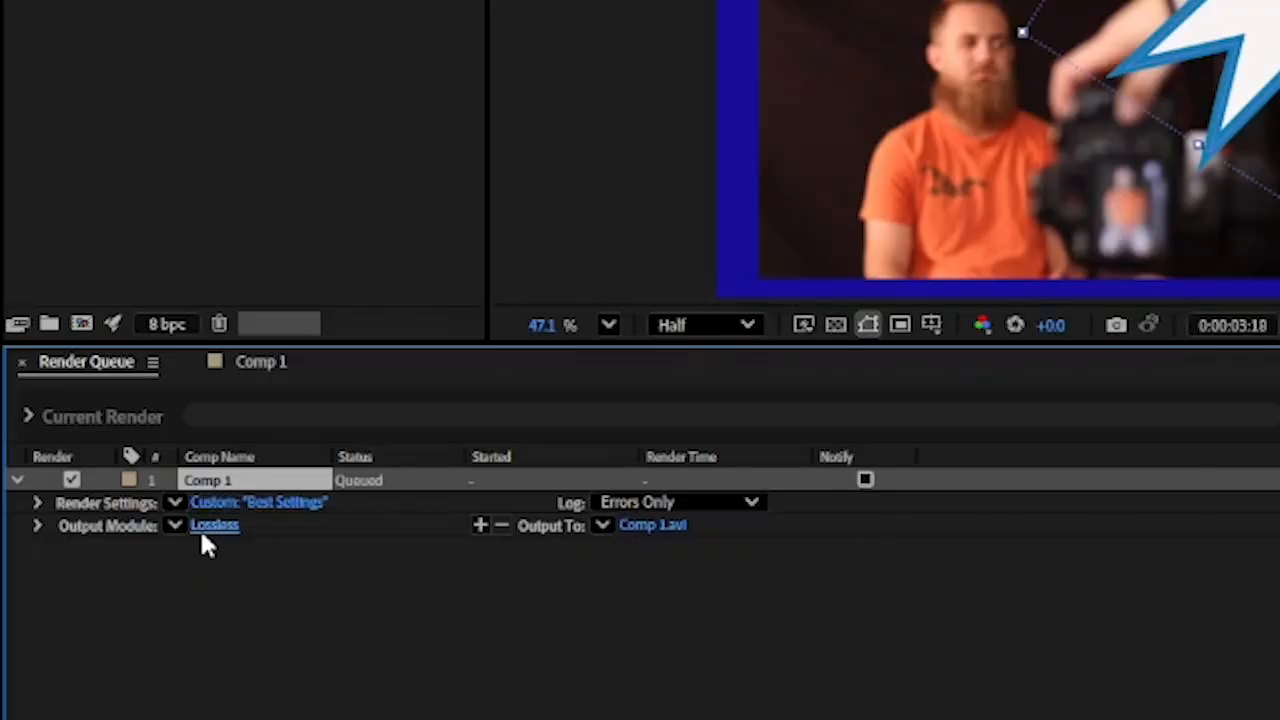
left_click(205, 527)
left_click(659, 525)
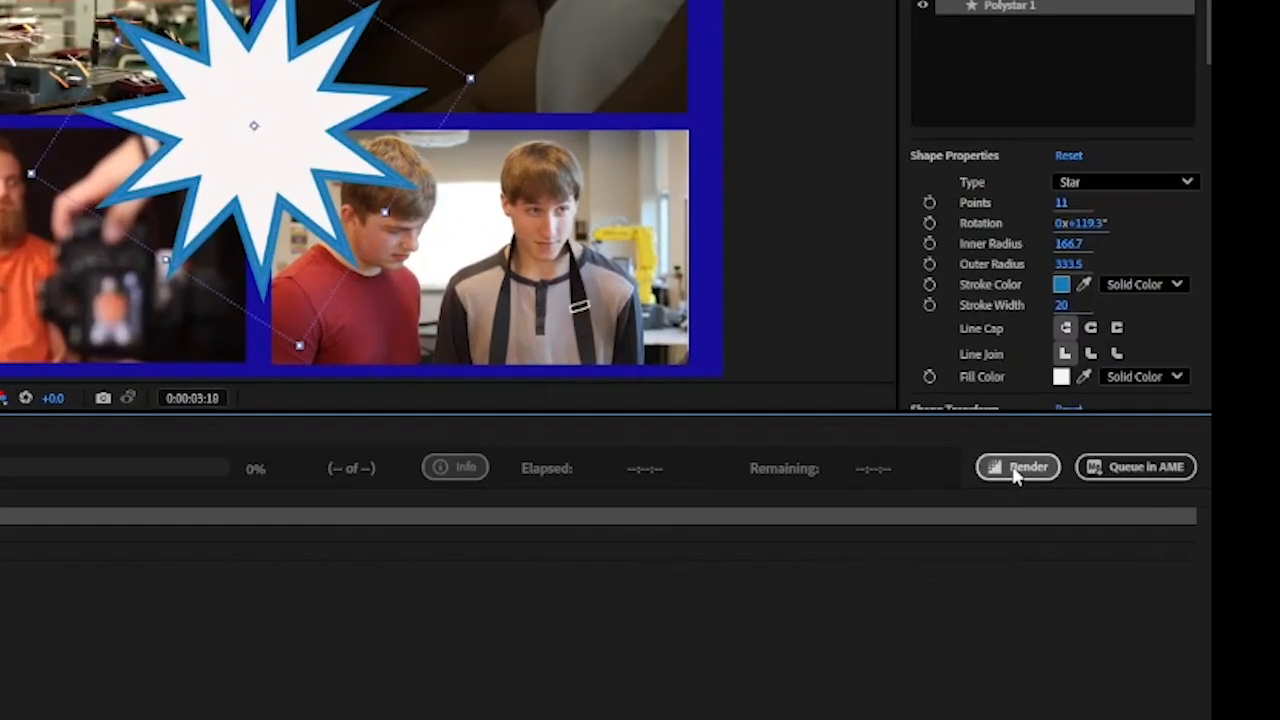
left_click(1016, 470)
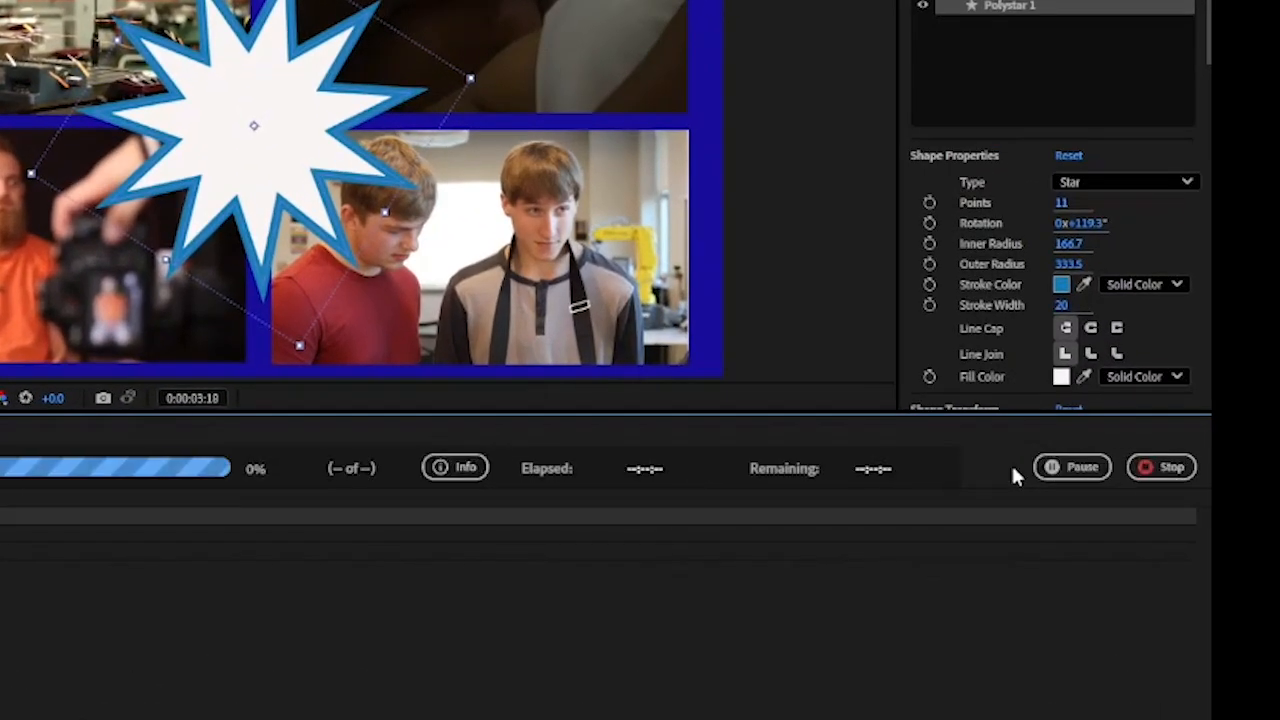